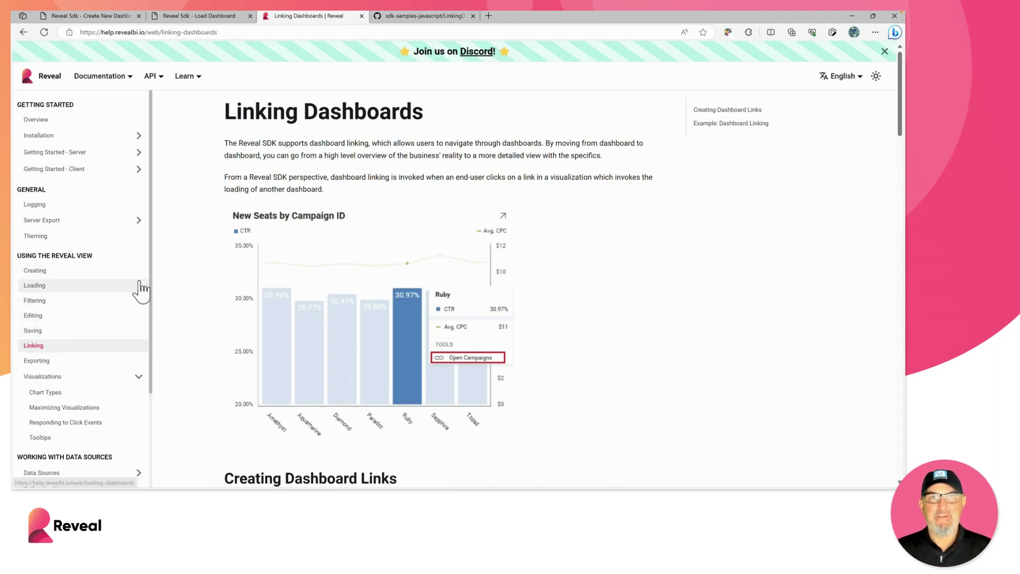
Open the sdk-samples-javascript repository page on GitHub and examine the LinkingDashboards-UI sample folder and its address
click(436, 17)
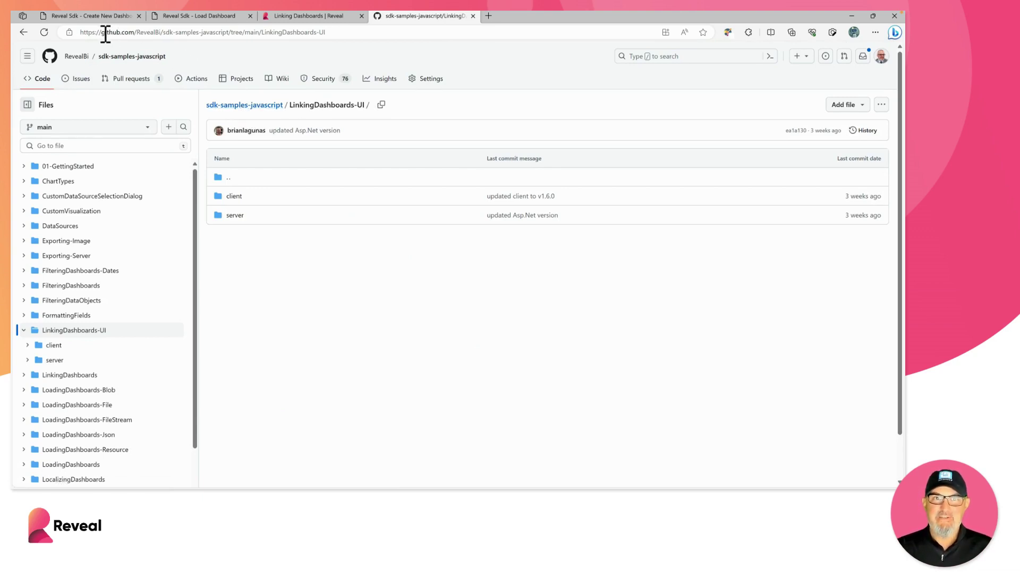
drag(102, 33, 159, 32)
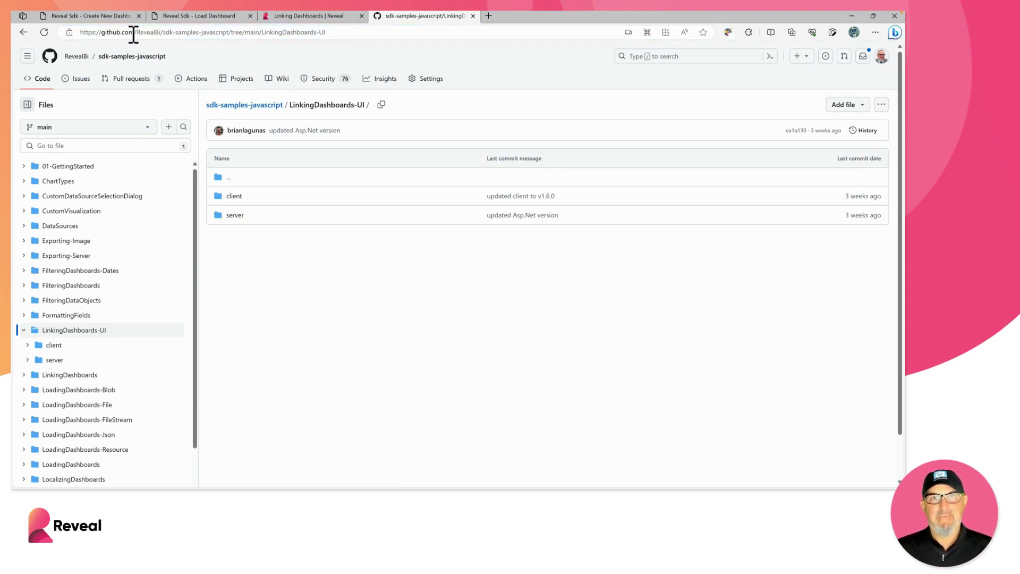
Review the Shipping Analysis dashboard, then look through the Orders Query grid in the Freight Details dashboard
click(111, 17)
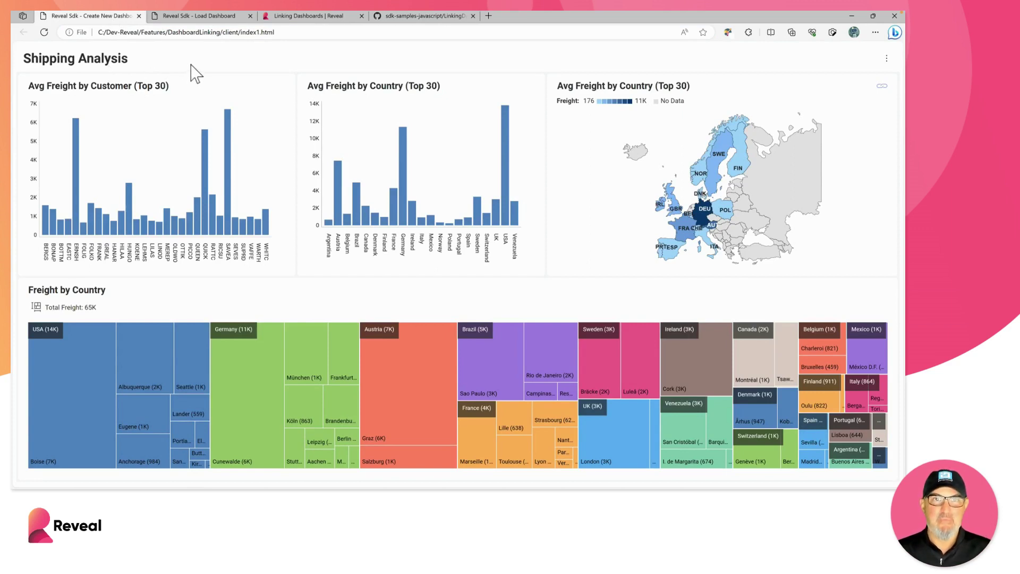
click(210, 19)
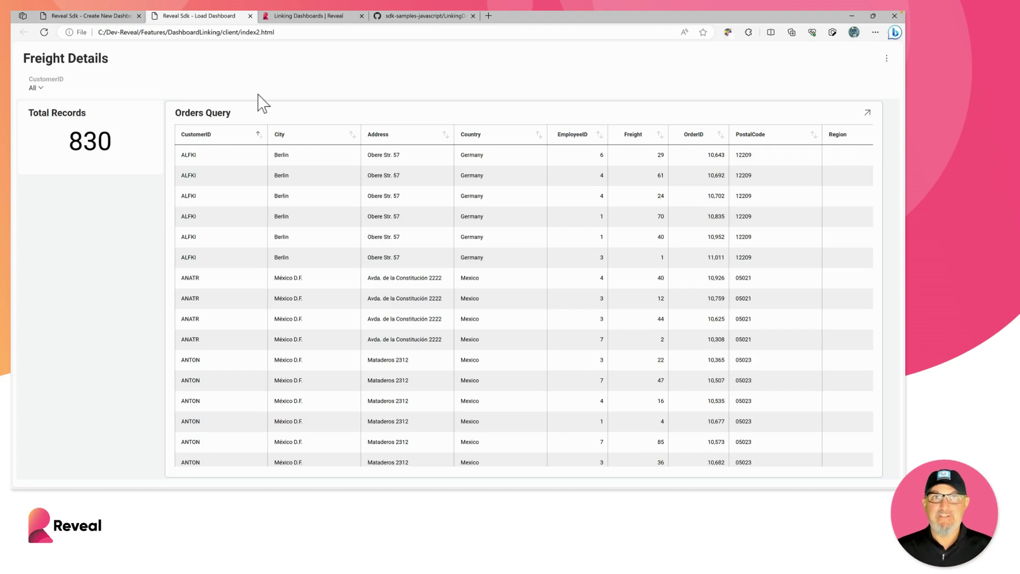
scroll(426, 266, down, 10)
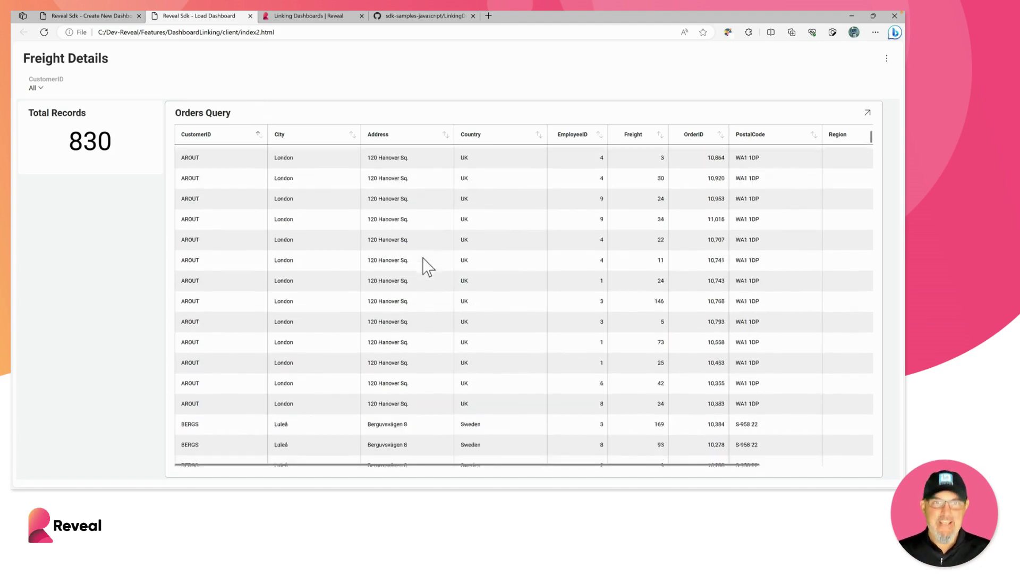
scroll(426, 266, down, 15)
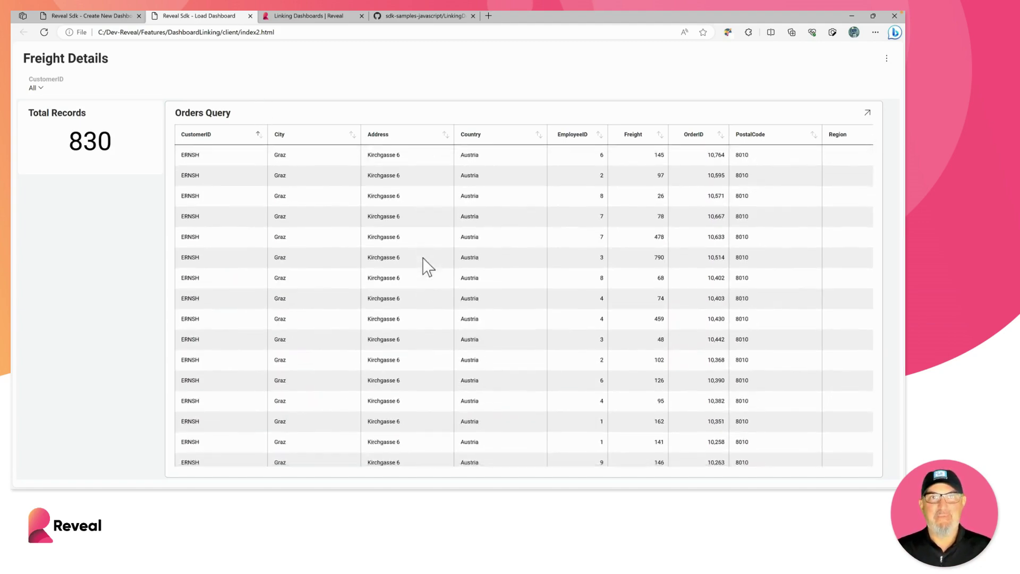
scroll(426, 266, up, 20)
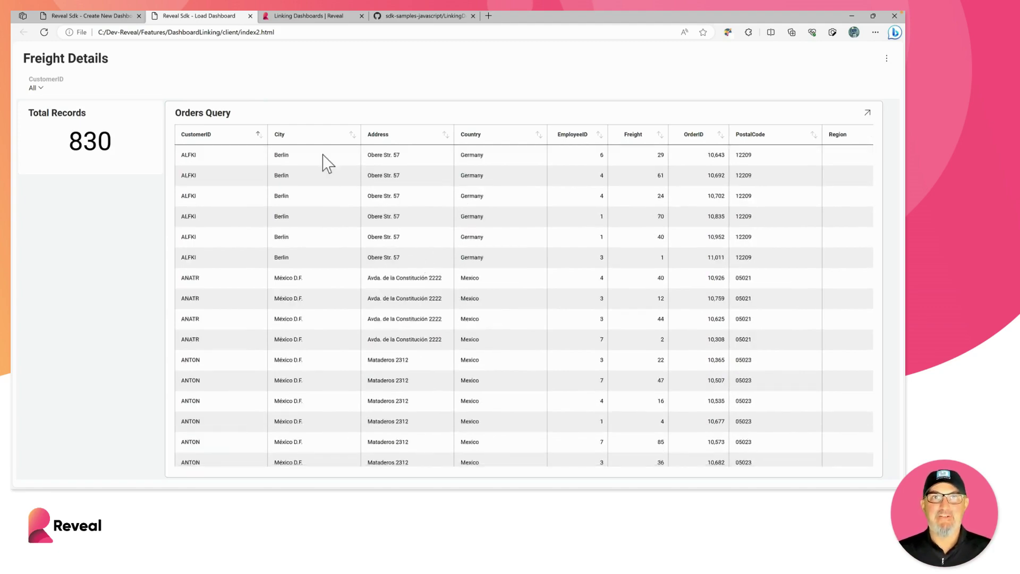
Open the Avg Freight by Country column chart in Shipping Analysis for editing, inspect its Freight data filter, and return to the dashboard editor
key(ctrl+shift+Tab)
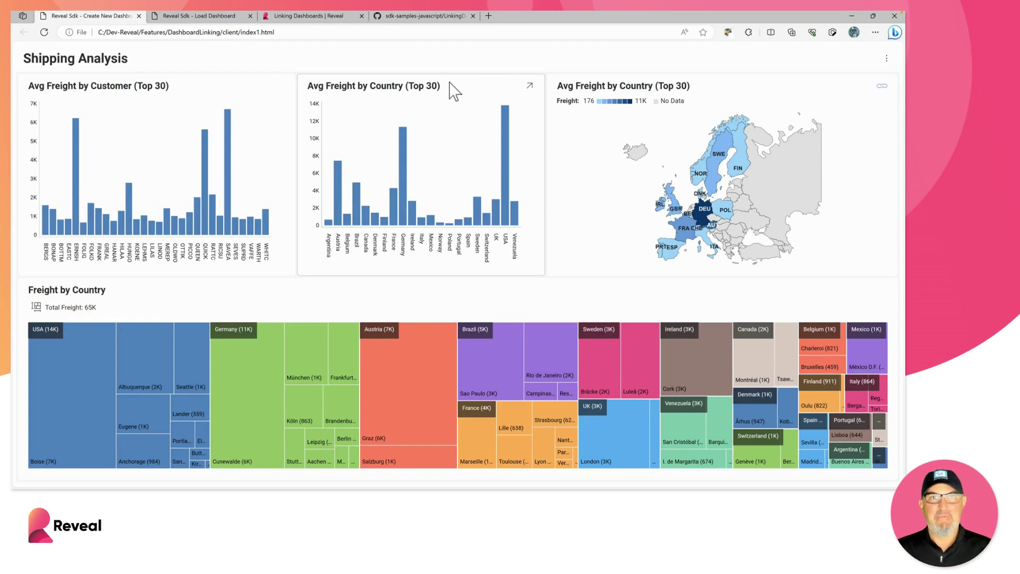
click(530, 86)
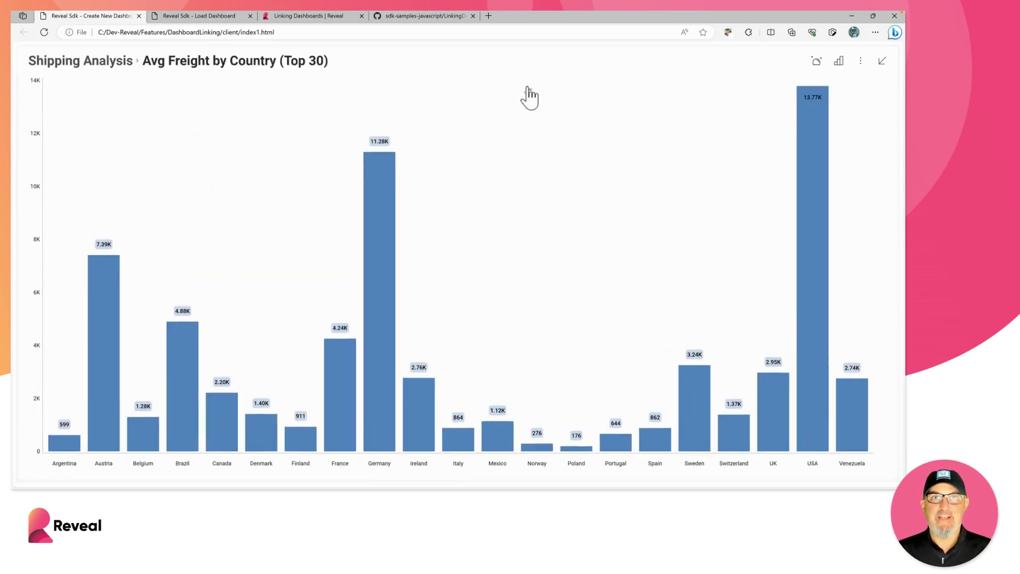
click(860, 62)
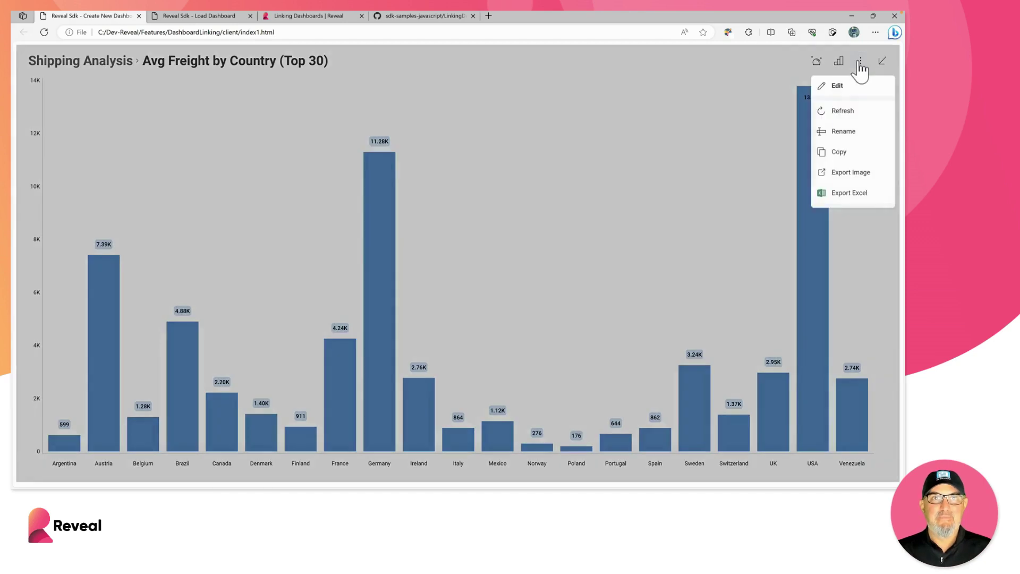
click(846, 88)
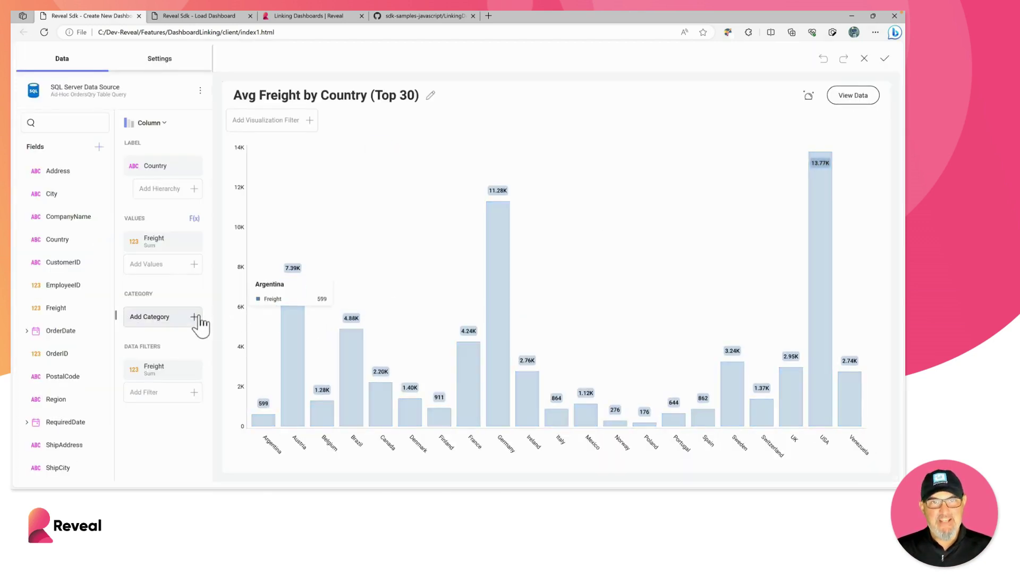
click(155, 374)
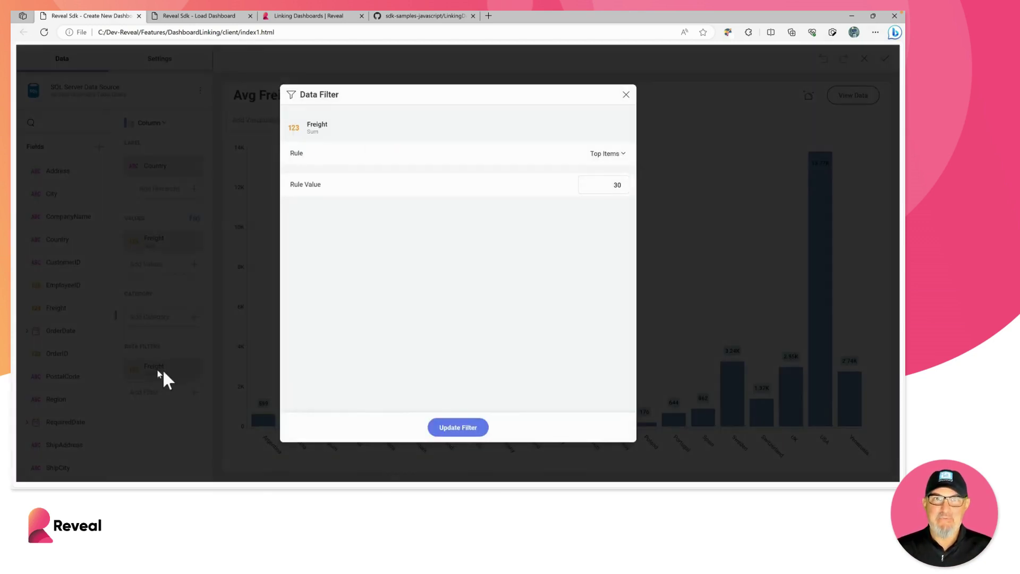
double_click(609, 190)
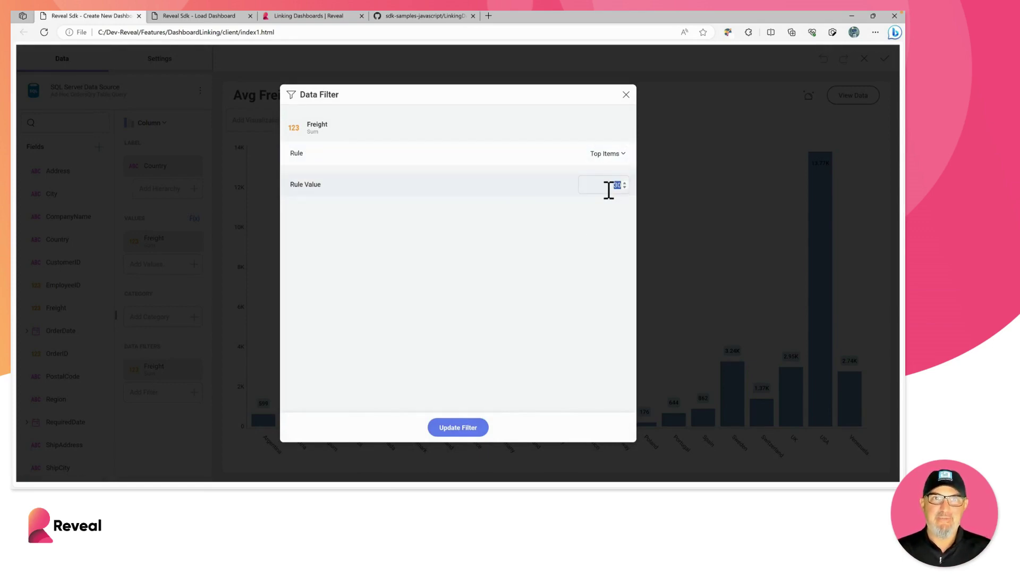
click(626, 94)
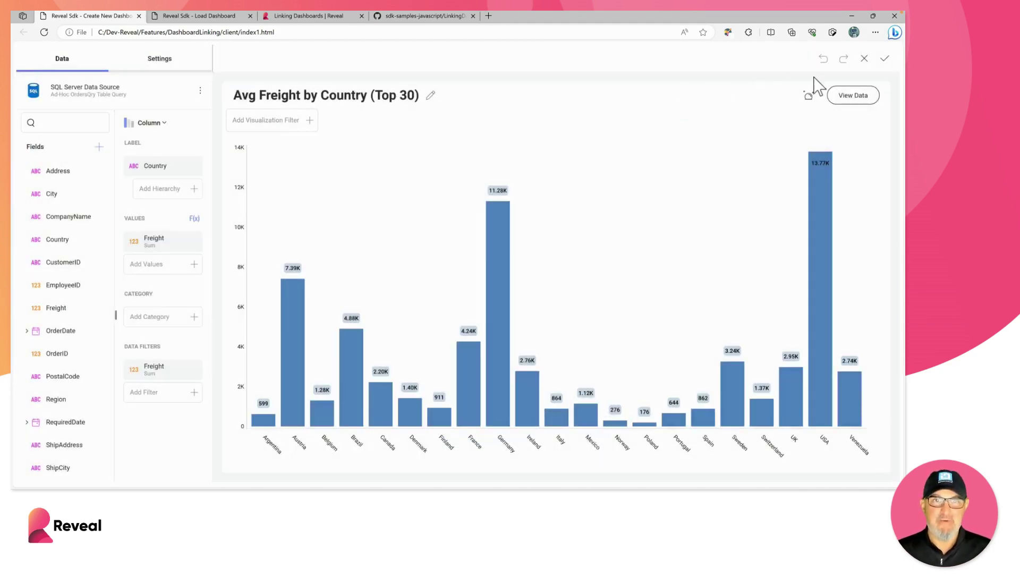
click(885, 59)
click(884, 63)
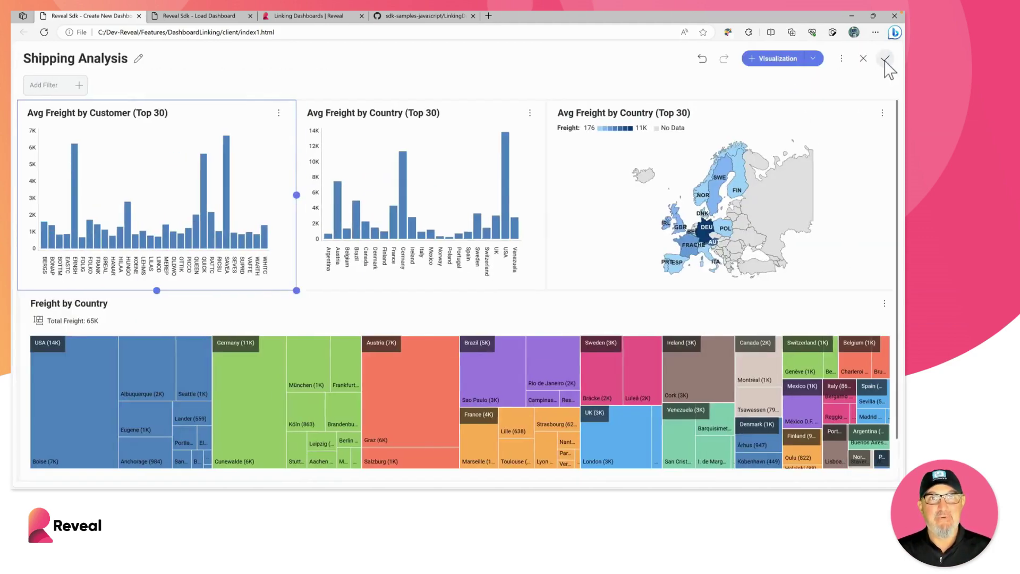
Check the Freight Details dashboard once more and return to the Shipping Analysis dashboard
click(221, 17)
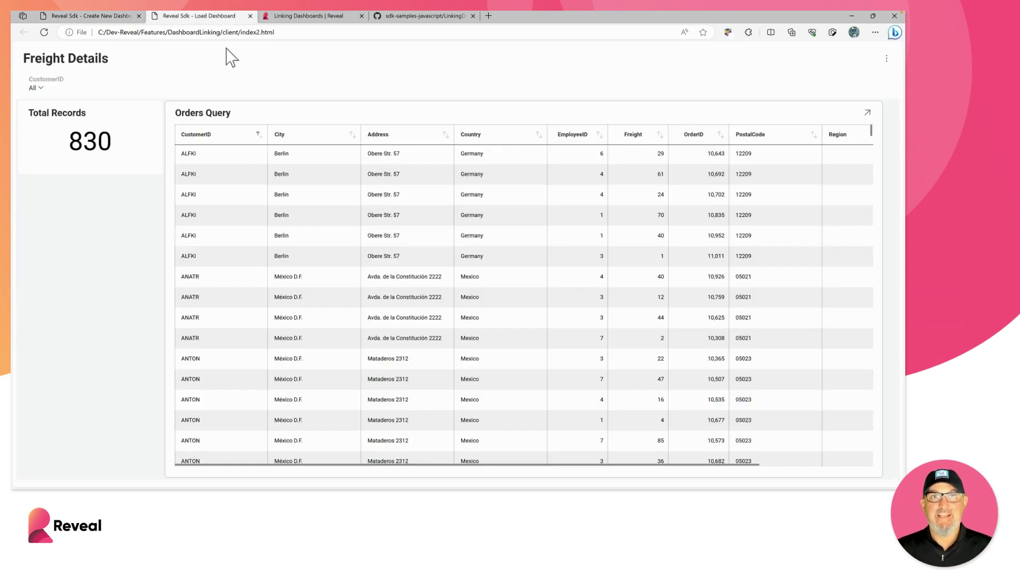
click(109, 21)
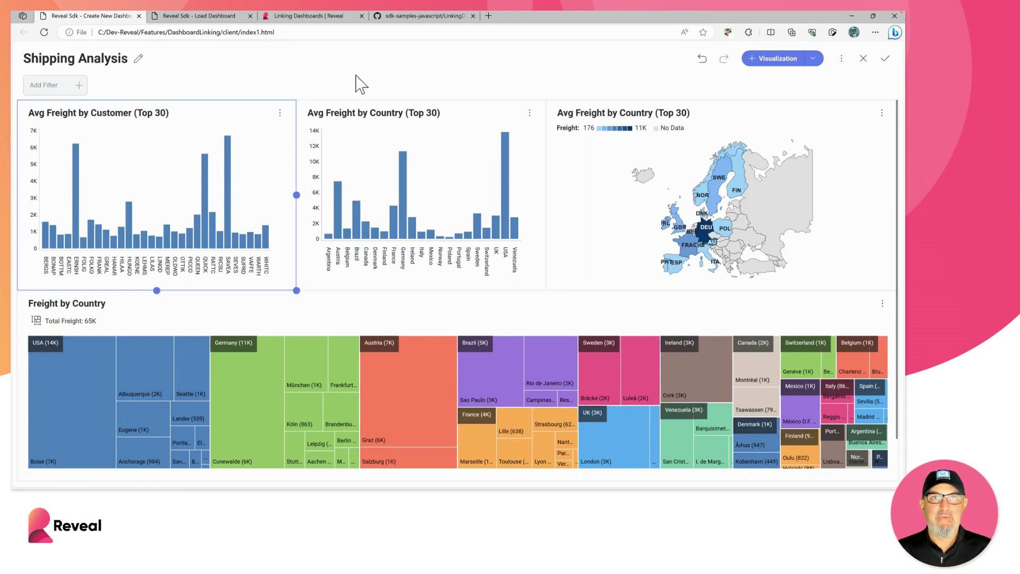
Edit the Avg Freight by Customer chart and start a new link with Freight Details as its target dashboard
click(280, 114)
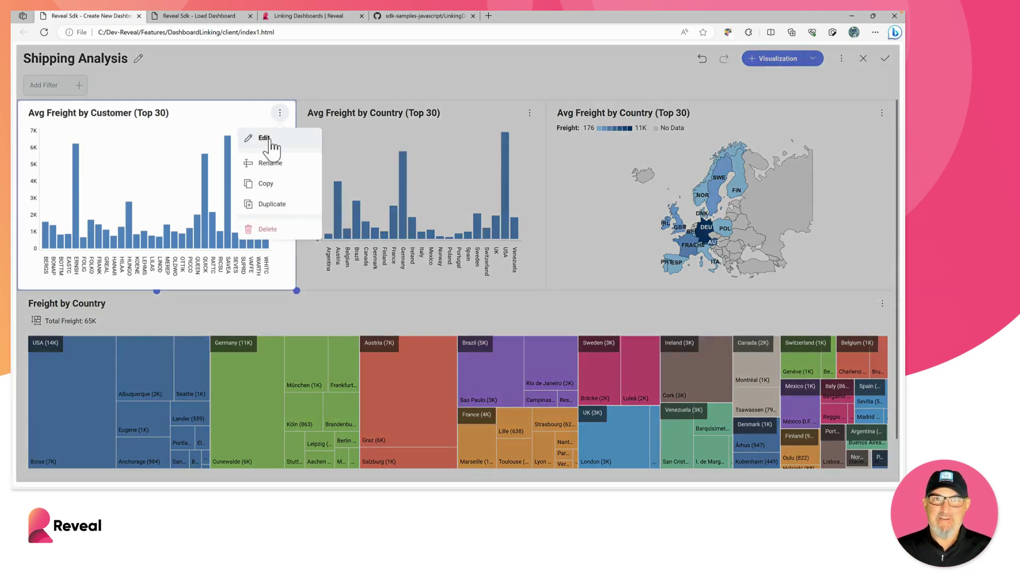
click(265, 139)
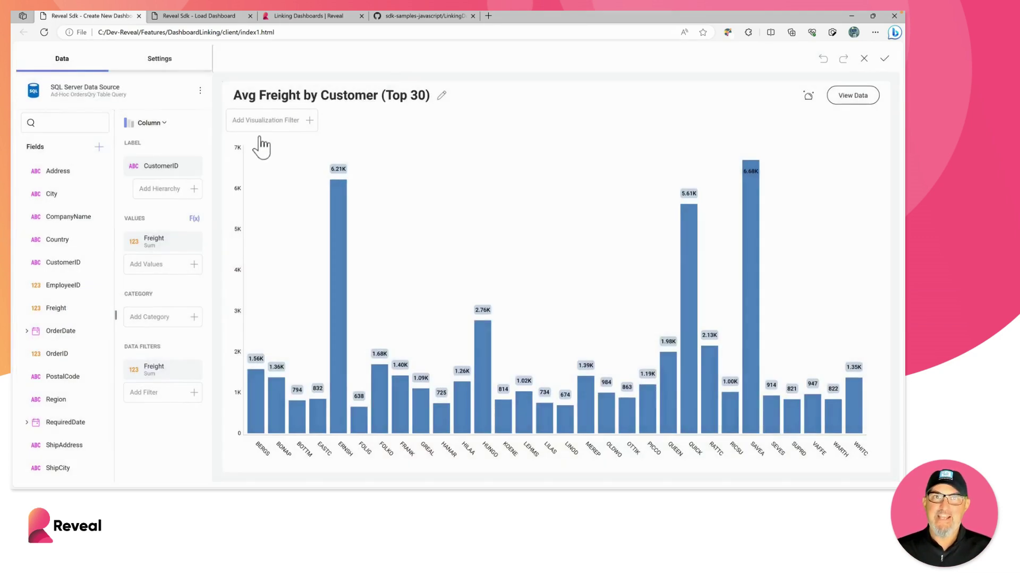
click(159, 59)
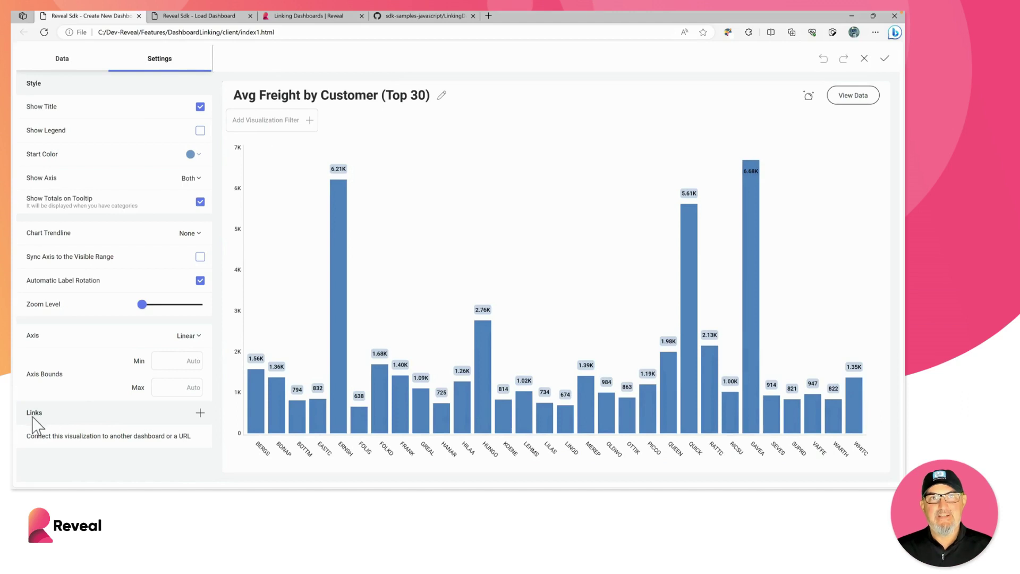
click(199, 413)
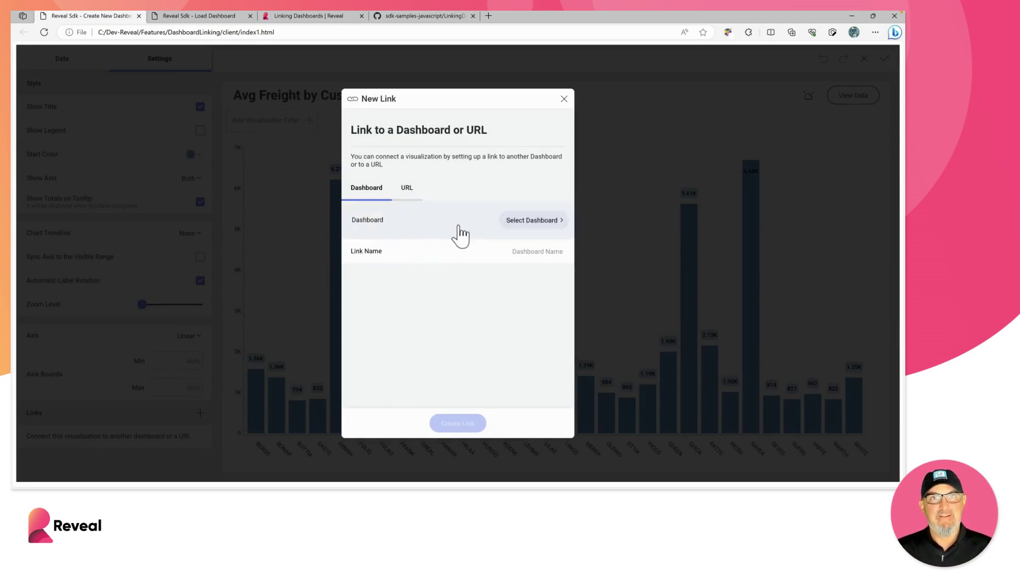
click(528, 229)
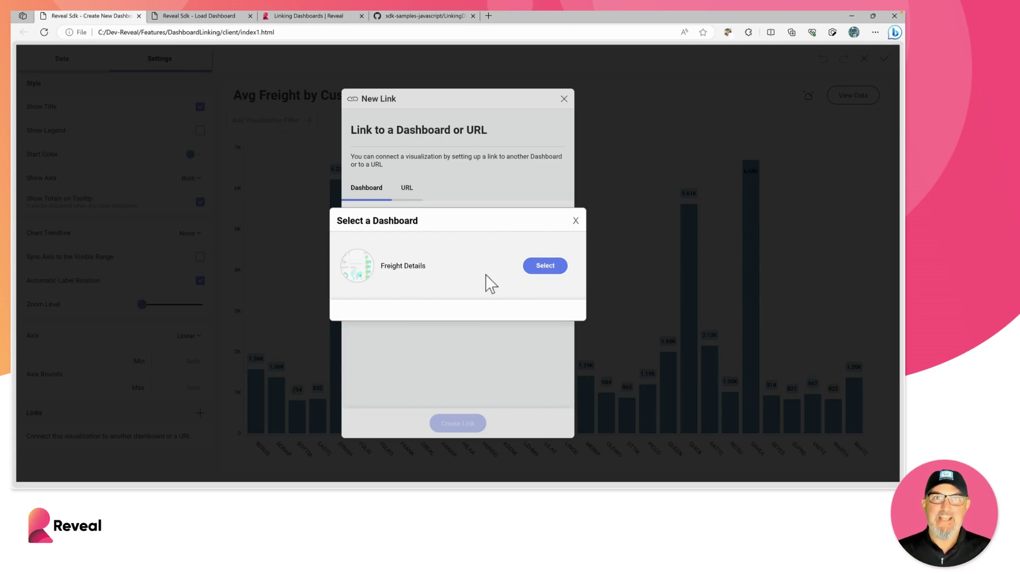
click(543, 267)
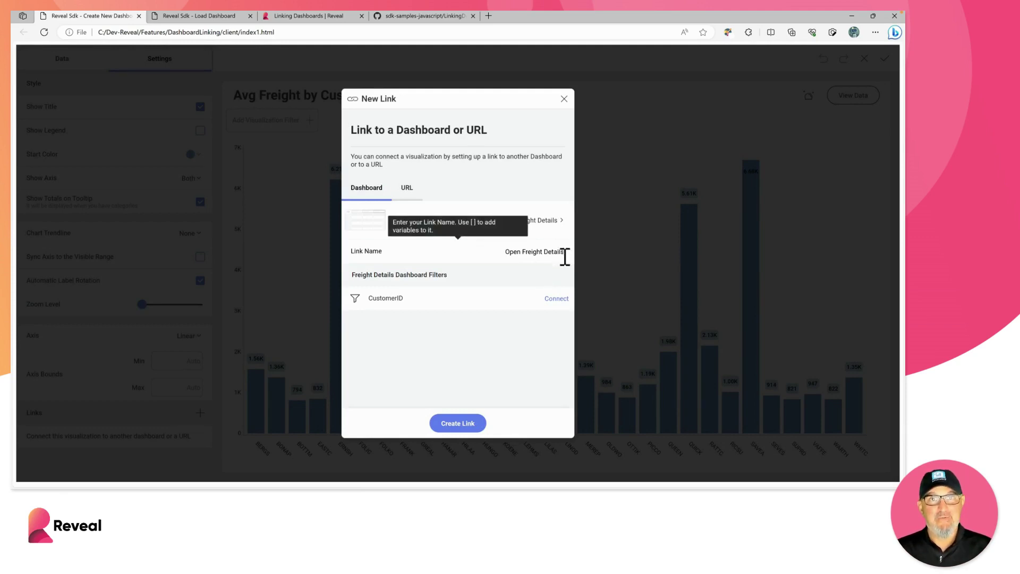
Name the link "Open Freight Details for [CustomerID]", using the CustomerID field as the variable
text(for)
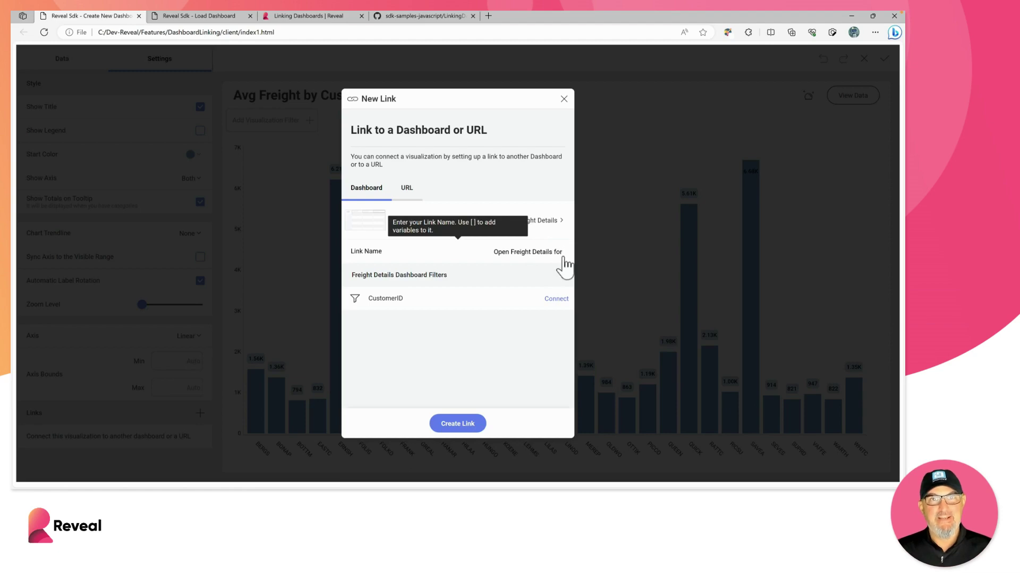
text( [)
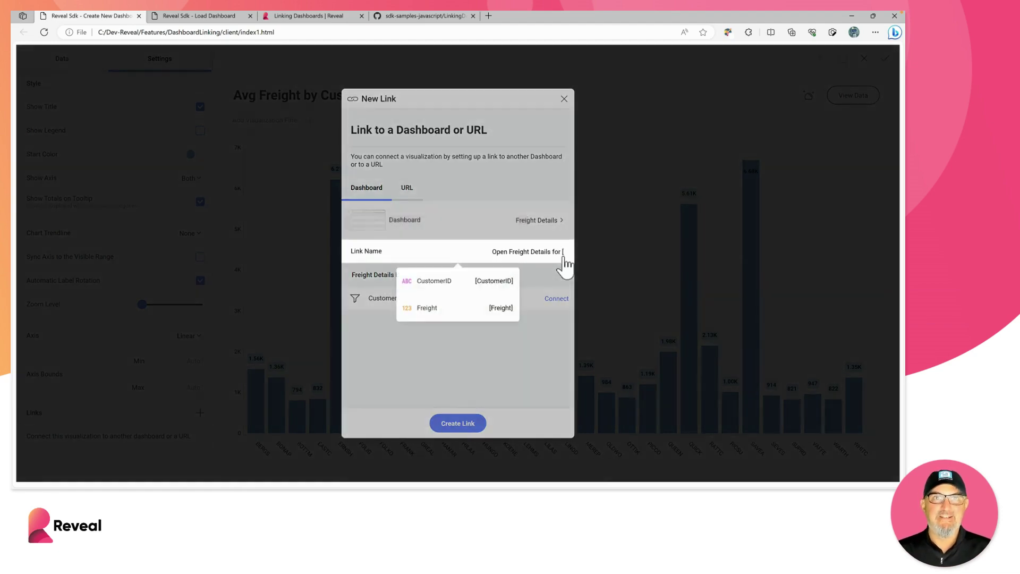
click(484, 282)
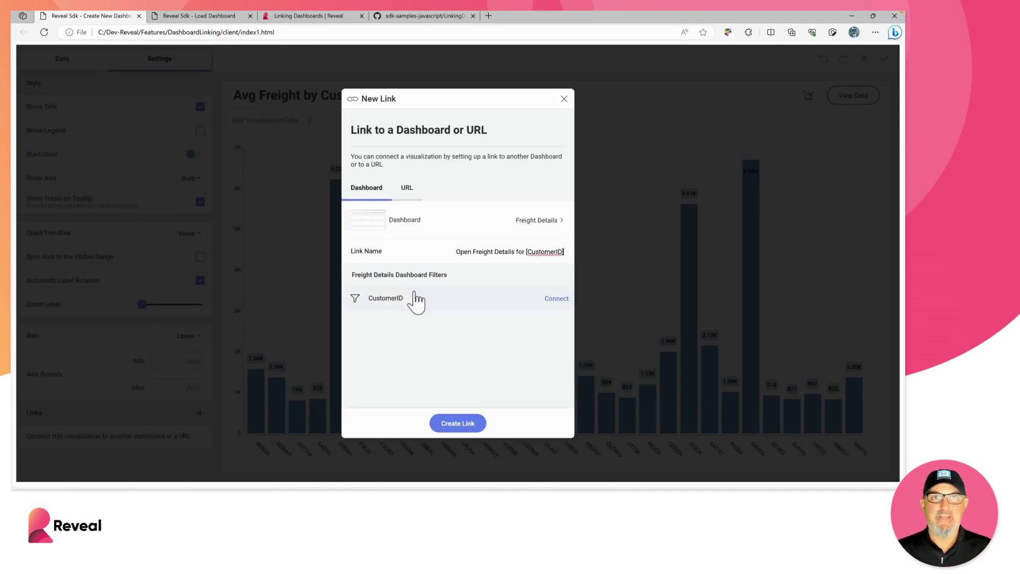
Connect the Freight Details CustomerID filter to this dashboard's CustomerID field and create the link
click(553, 300)
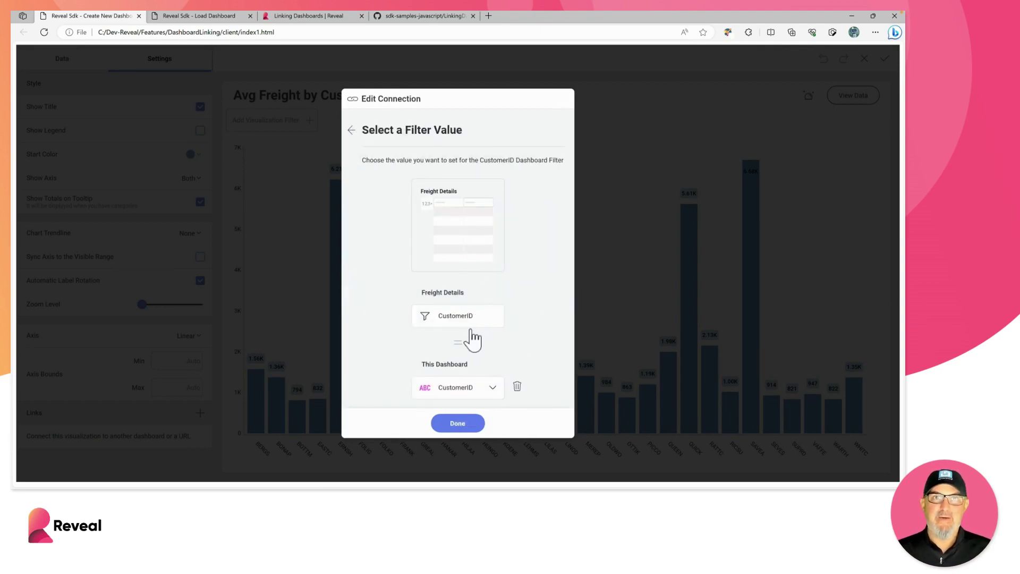
click(459, 425)
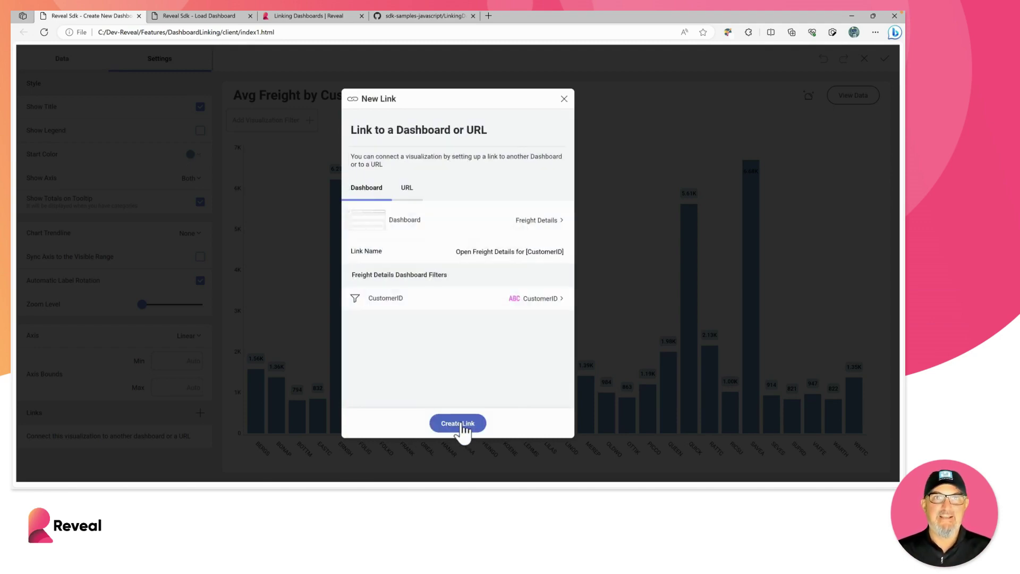
click(460, 425)
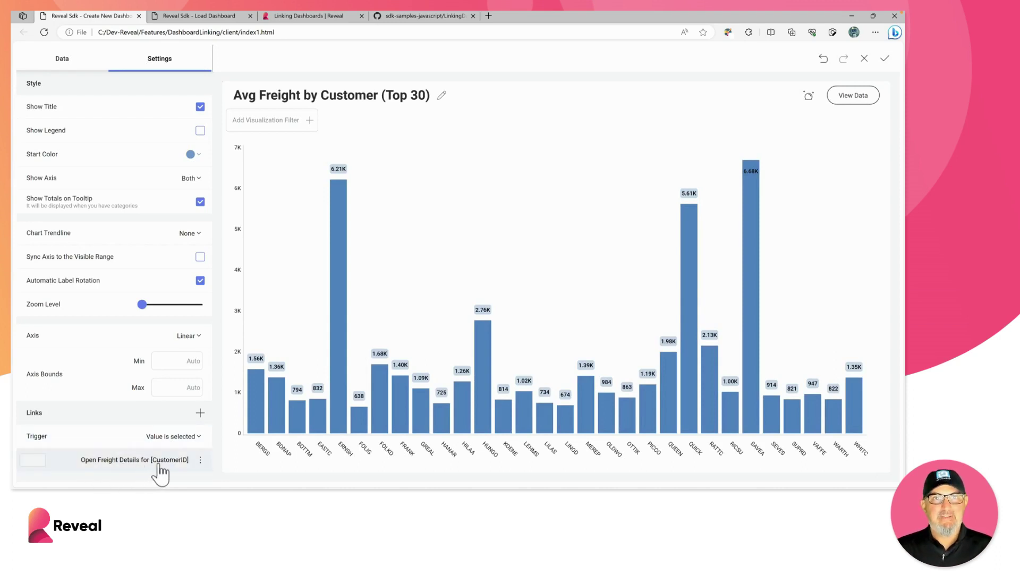
Start a second link on the chart to the Freight Details dashboard and name it "Open All Freight Details"
click(199, 413)
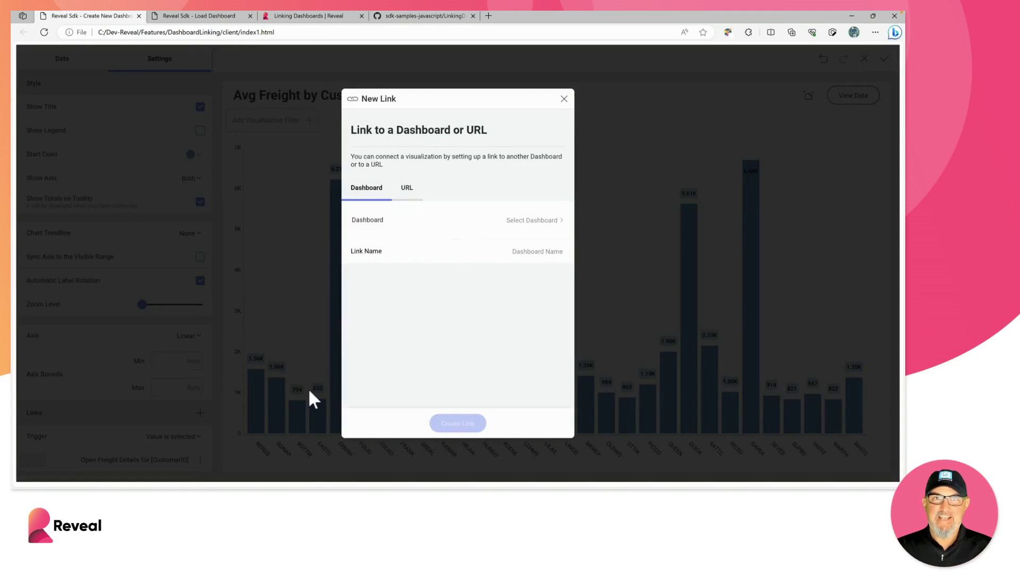
click(532, 222)
click(532, 276)
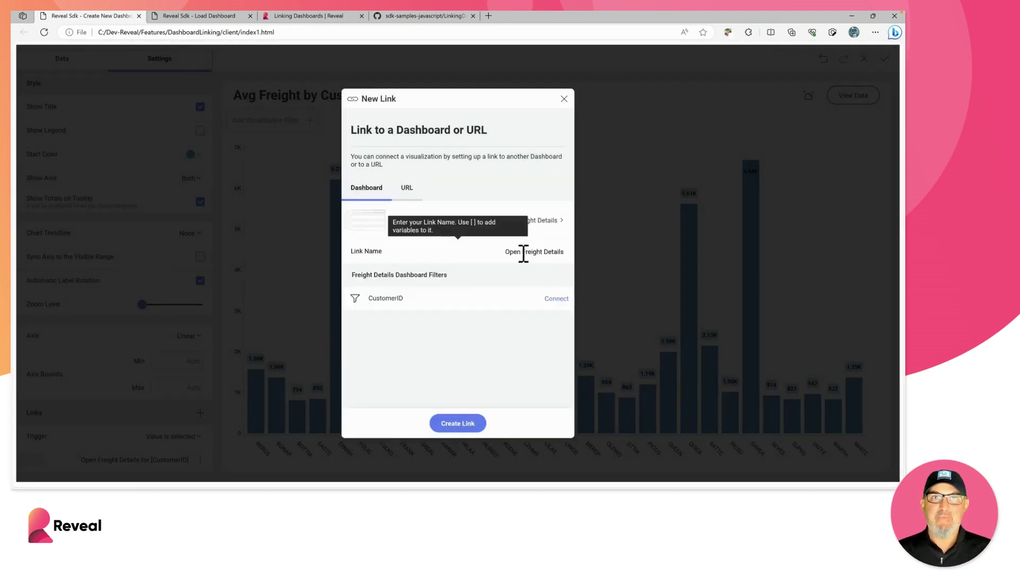
click(523, 254)
text(All)
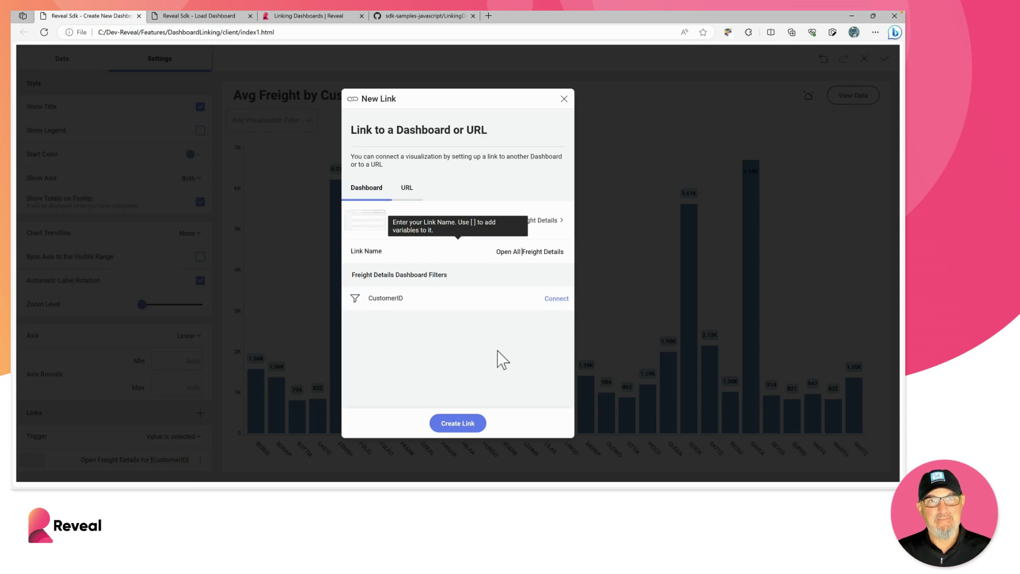
Try ig.com/[CustomerID] as a URL target for the link, using the CustomerID field as the variable, and clear it
click(408, 194)
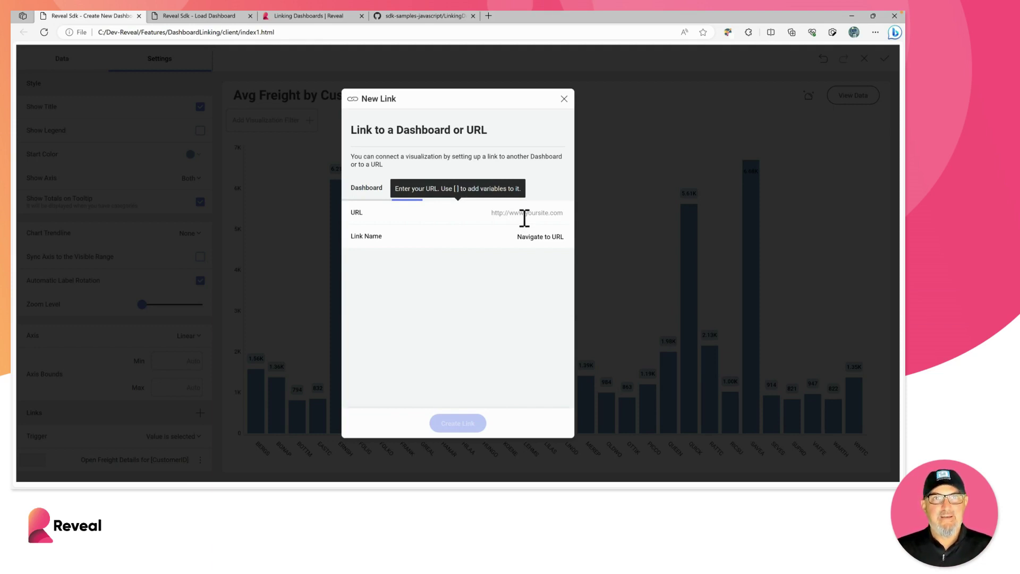
text(ig)
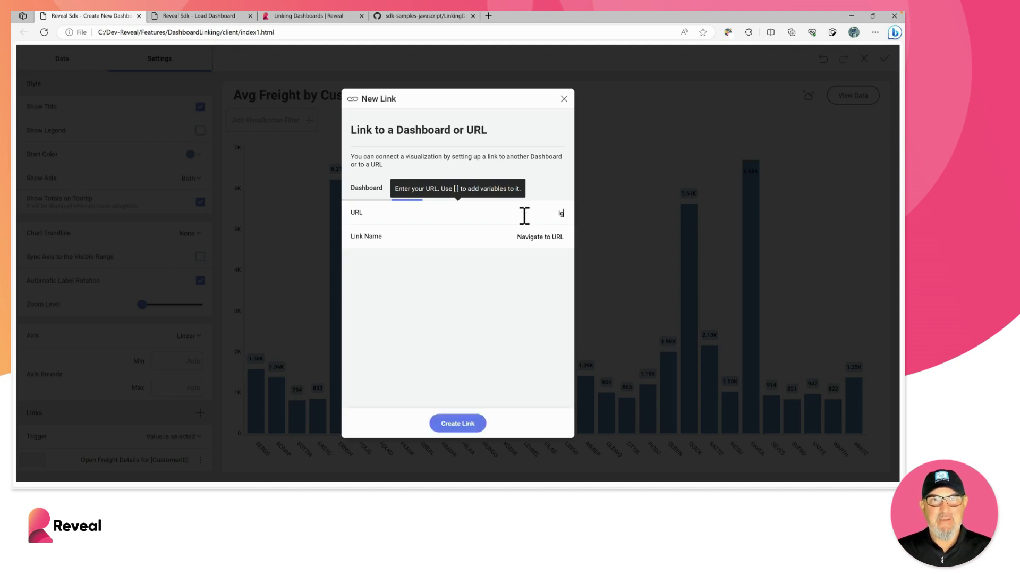
text(.com/[)
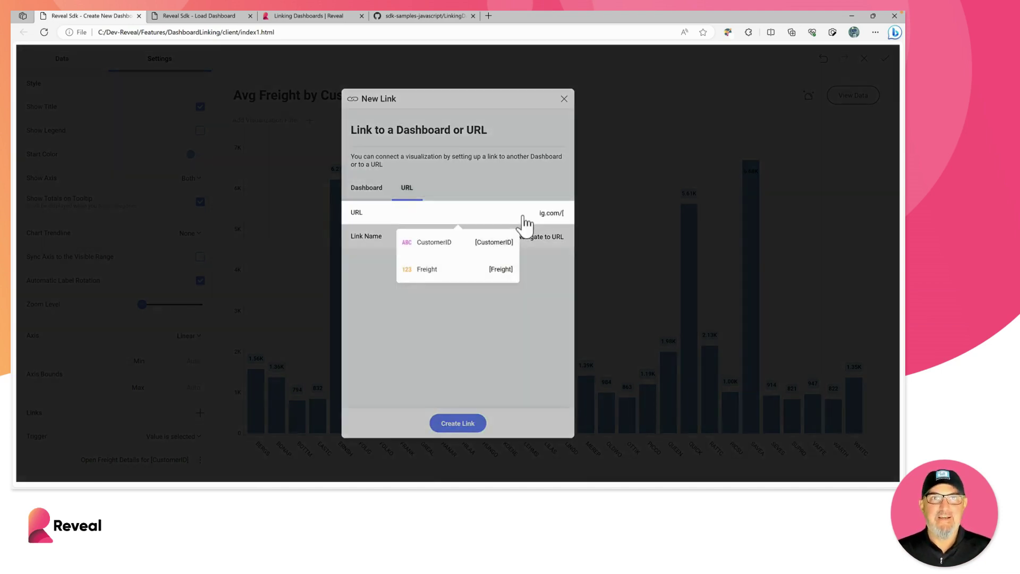
key(Down)
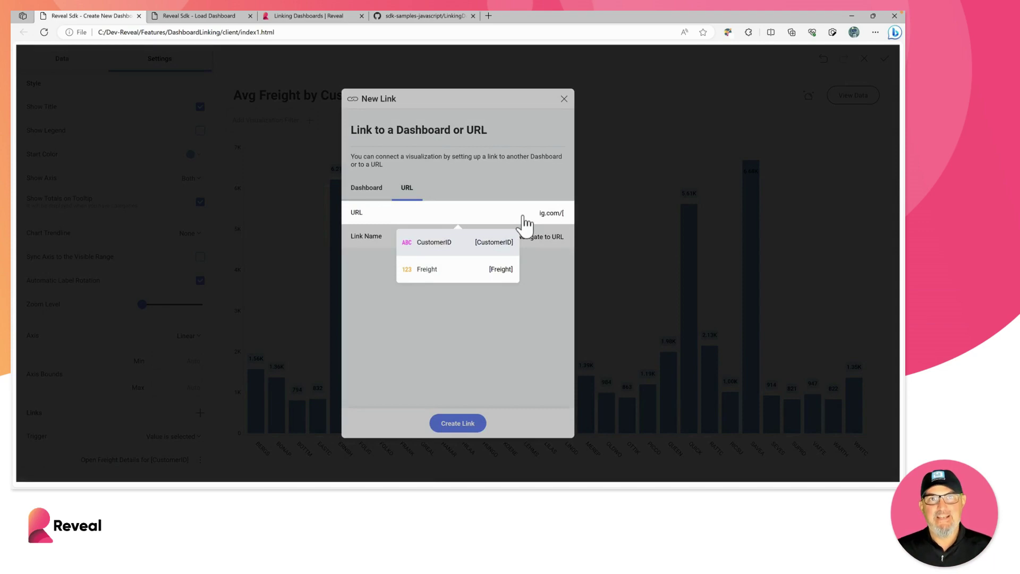
click(494, 242)
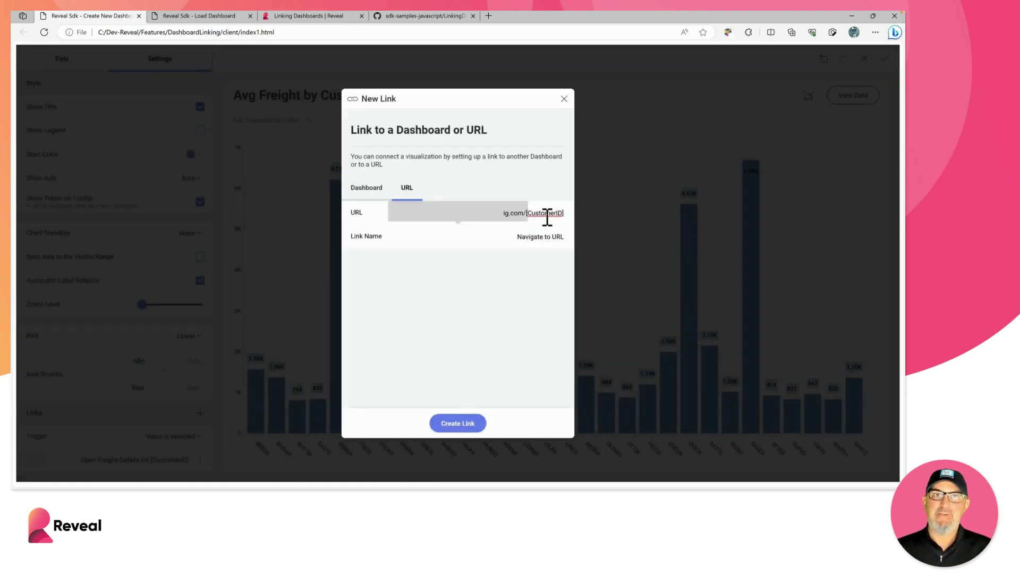
text(])
drag(569, 214, 489, 216)
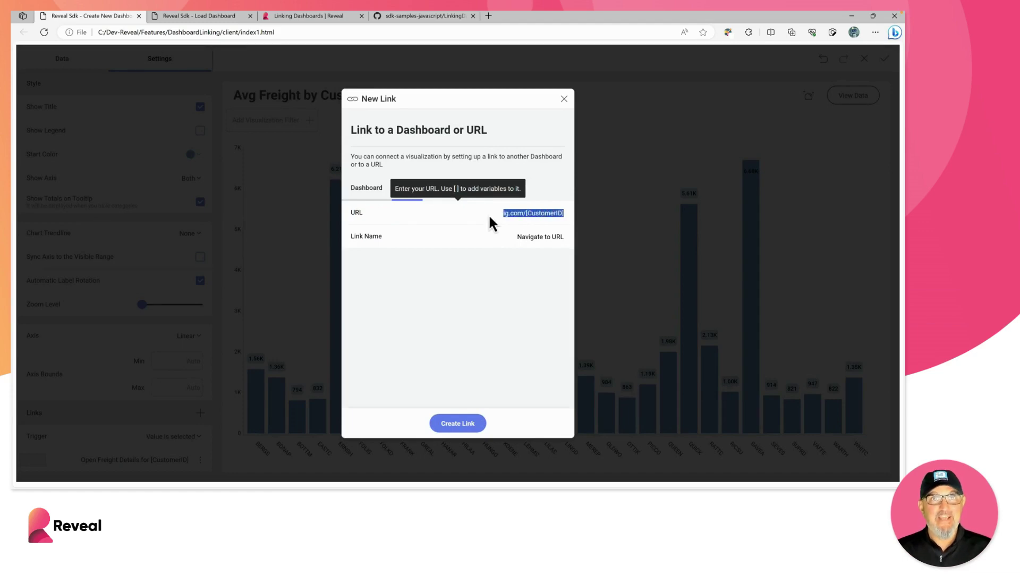
key(BackSpace)
Create the "Open All Freight Details" link with its dashboard target and apply the changes to the Avg Freight by Customer chart
click(372, 190)
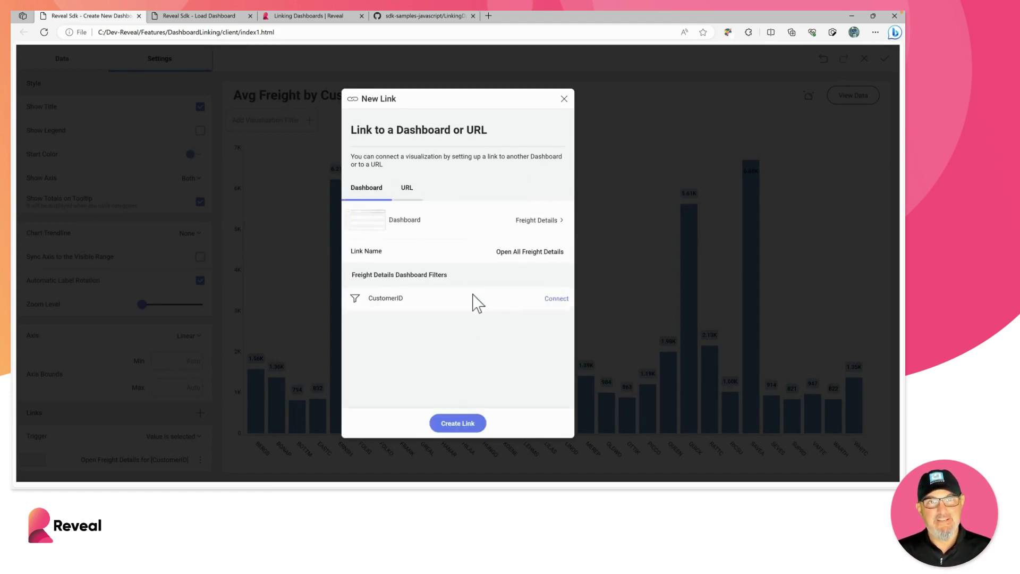
click(458, 424)
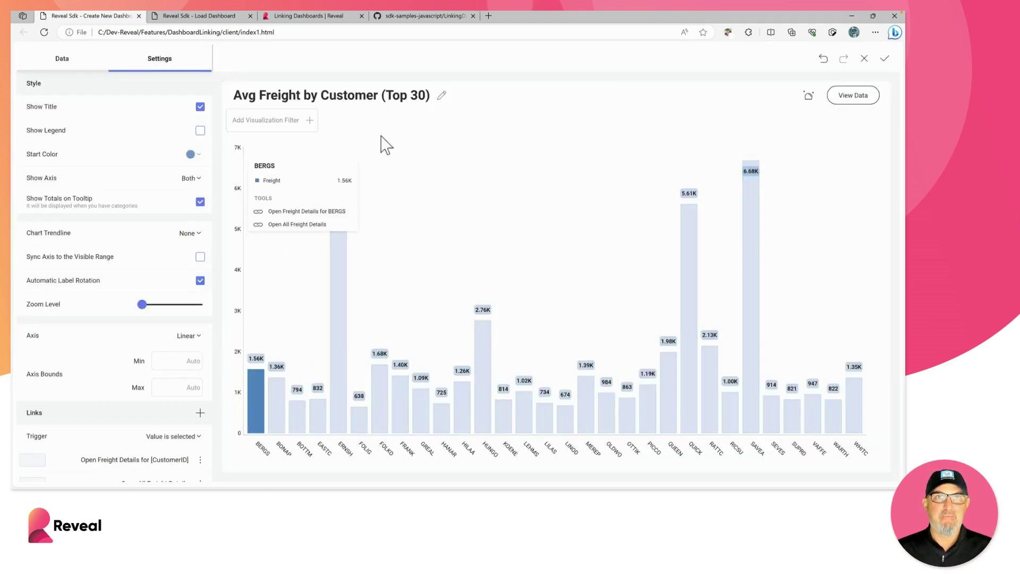
click(886, 60)
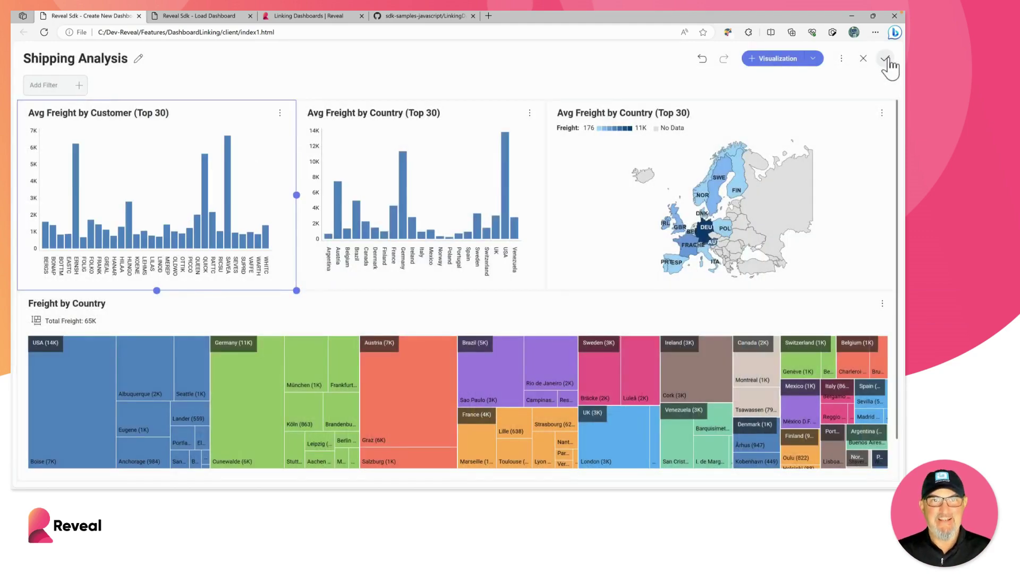
Edit the Avg Freight by Country map and start a new link with Freight Details as its target dashboard
click(882, 112)
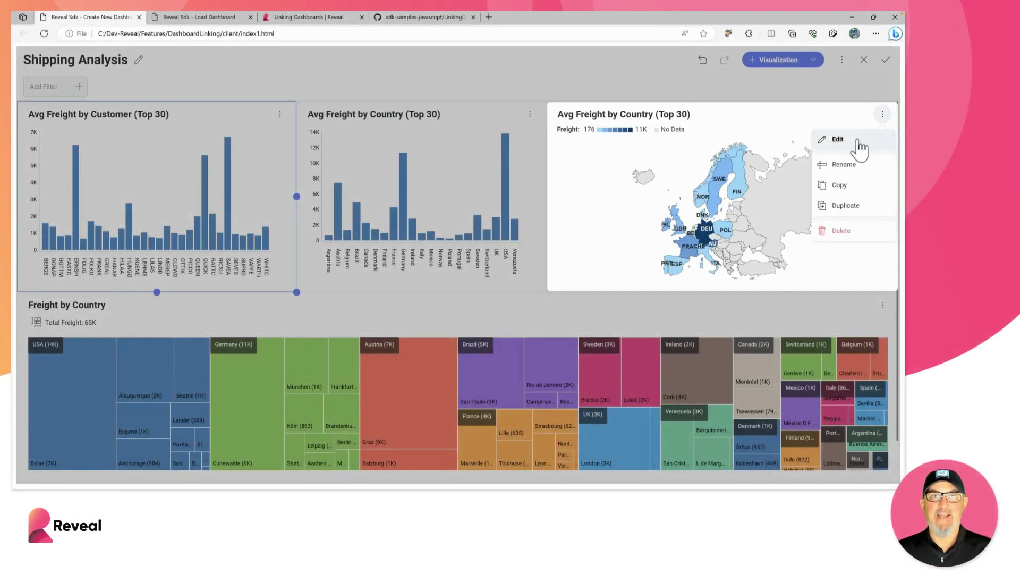
click(861, 141)
click(158, 66)
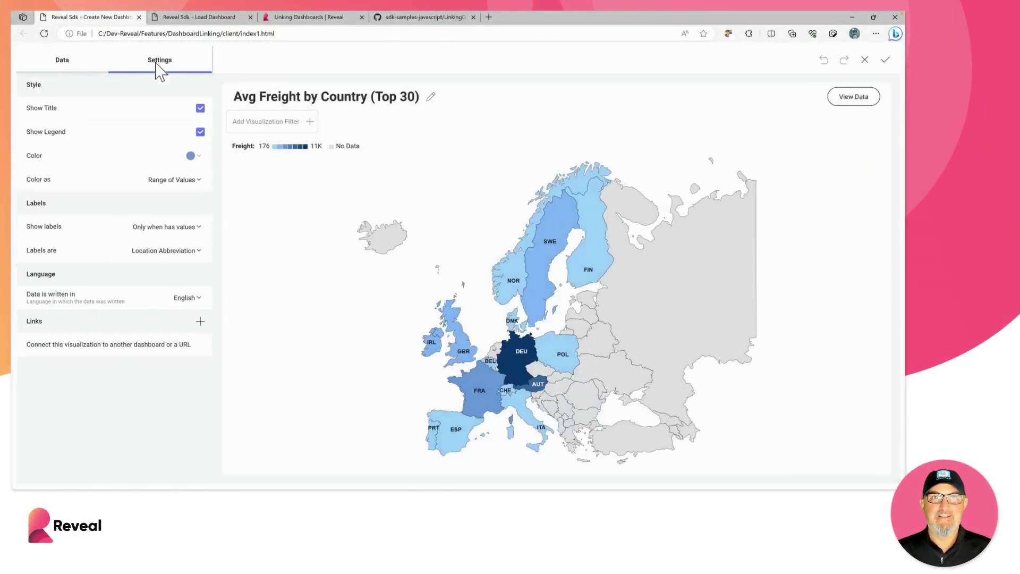
click(200, 322)
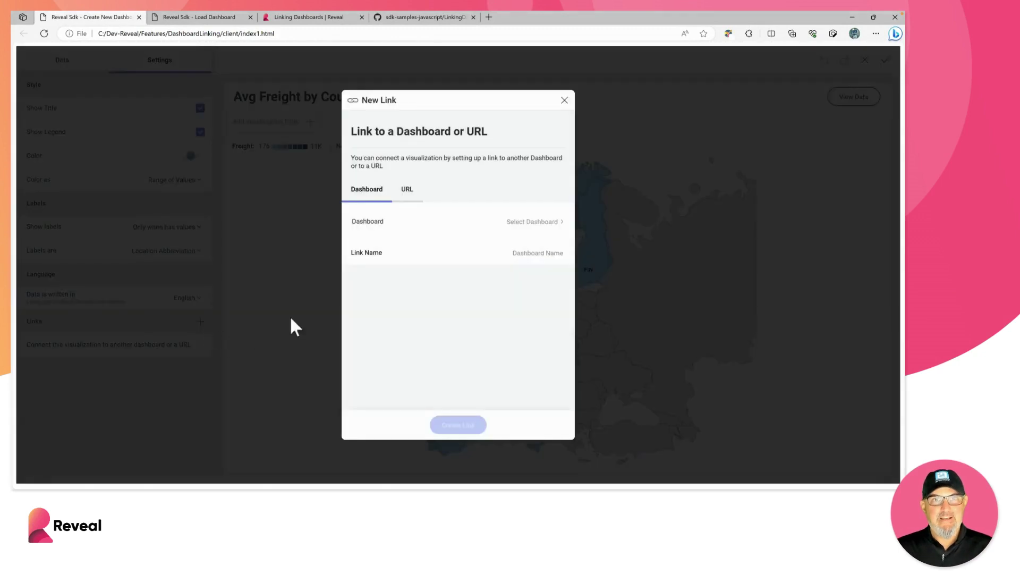
click(525, 229)
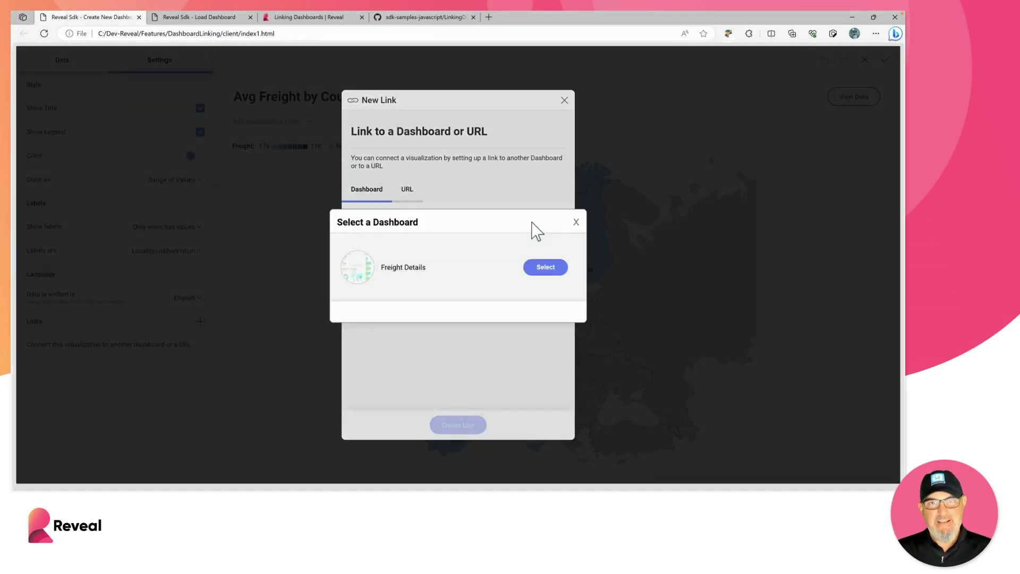
click(543, 267)
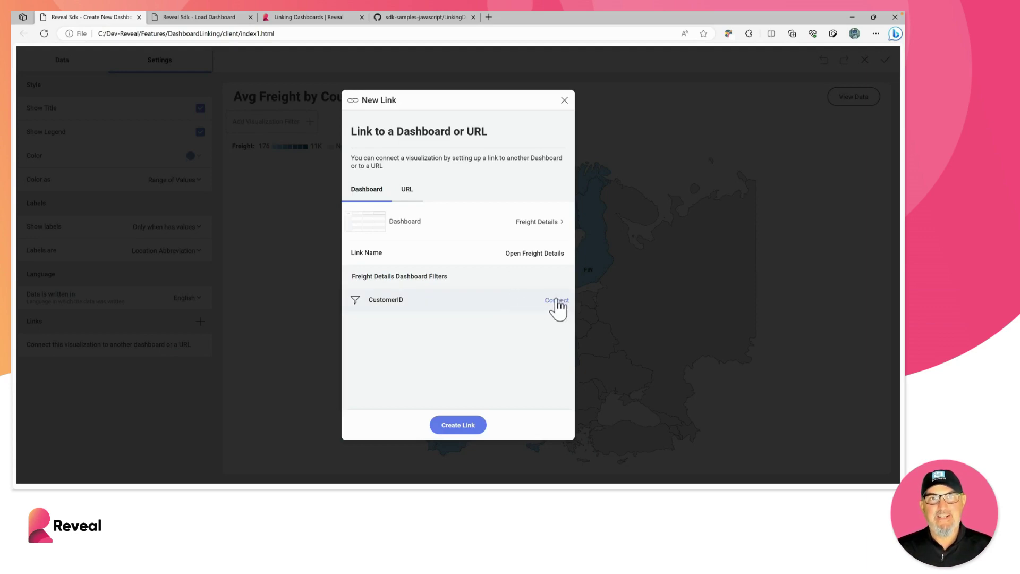
Name the map's link "Open All Freight Details" and create it without connecting the CustomerID filter
click(523, 254)
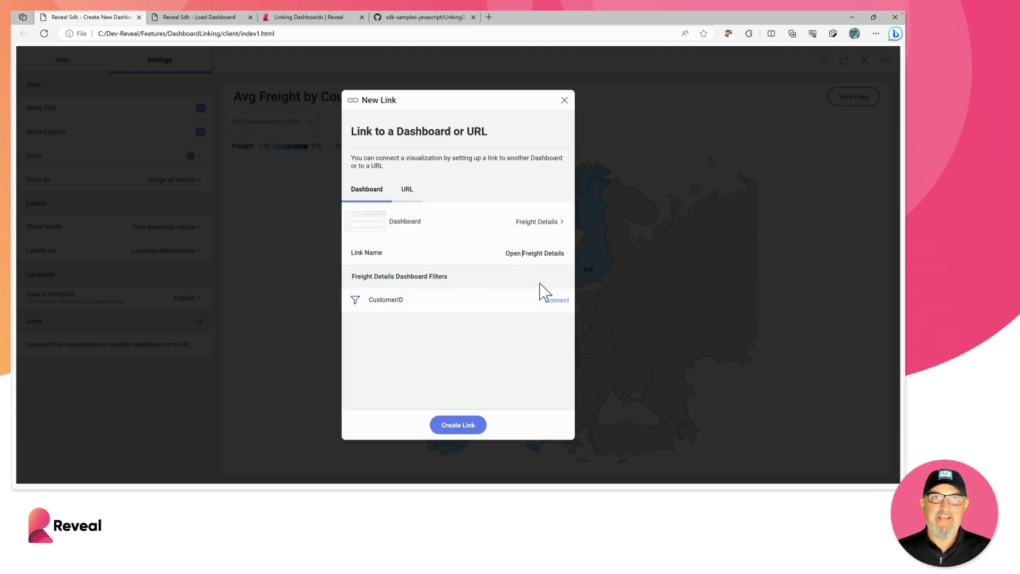
text(All)
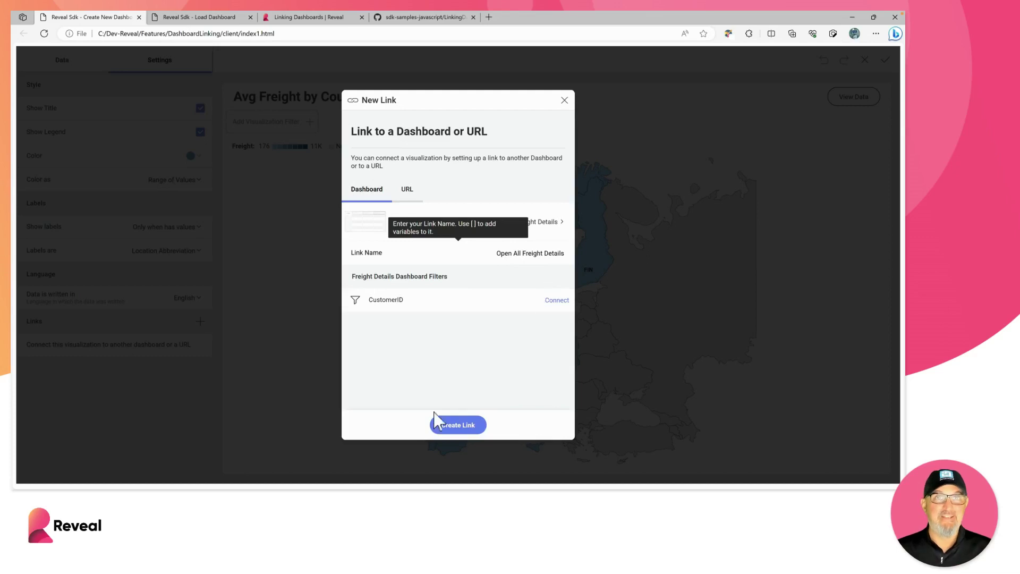
click(451, 429)
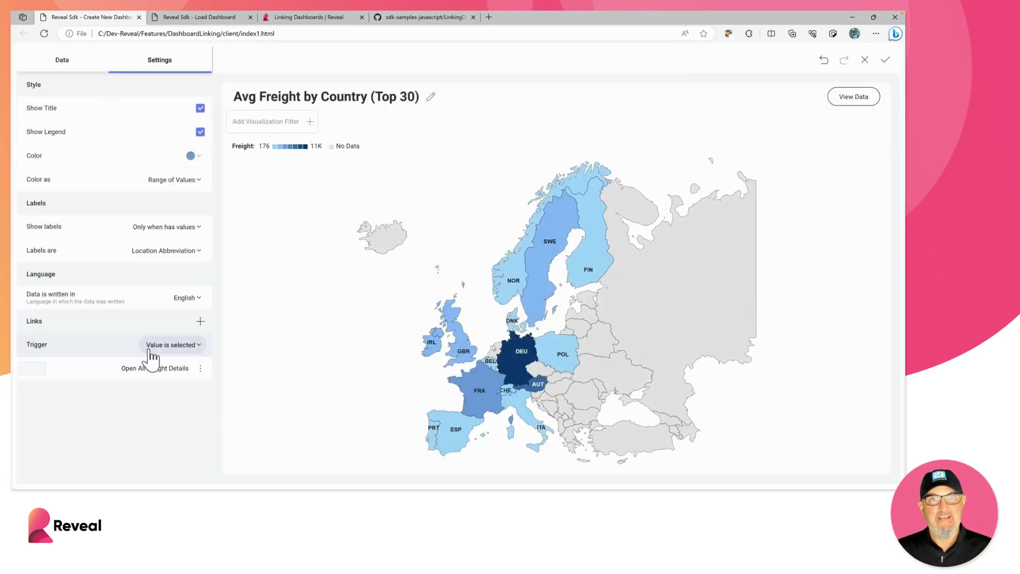
Set the map's link trigger to "Visualization is maximized" and apply the changes to the map
click(172, 345)
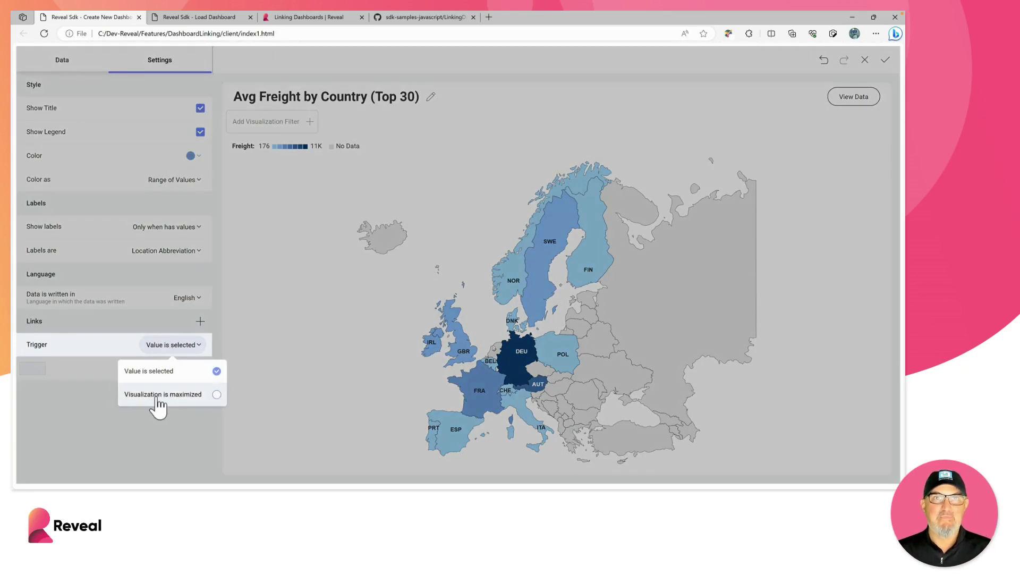
click(193, 397)
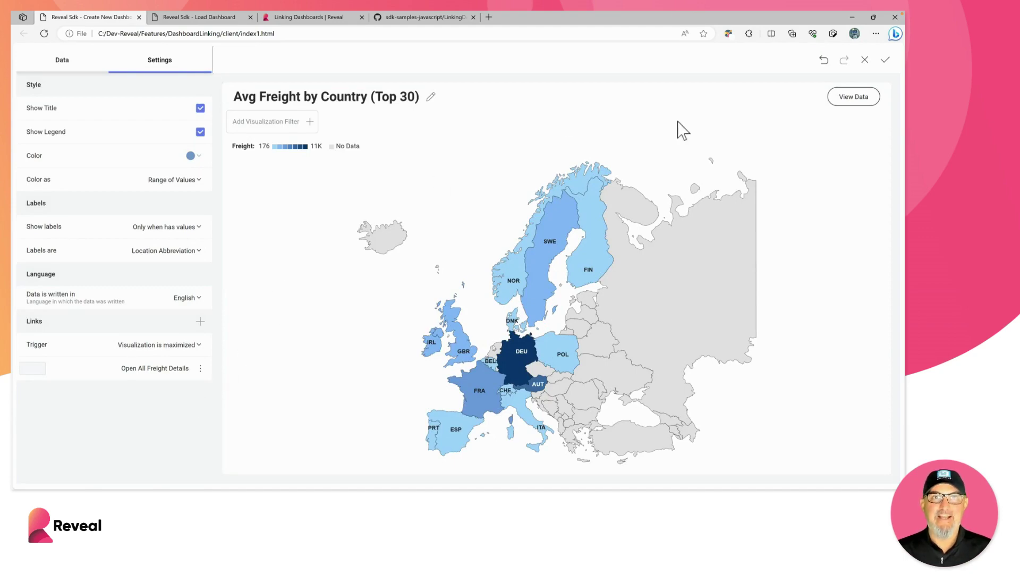
click(885, 60)
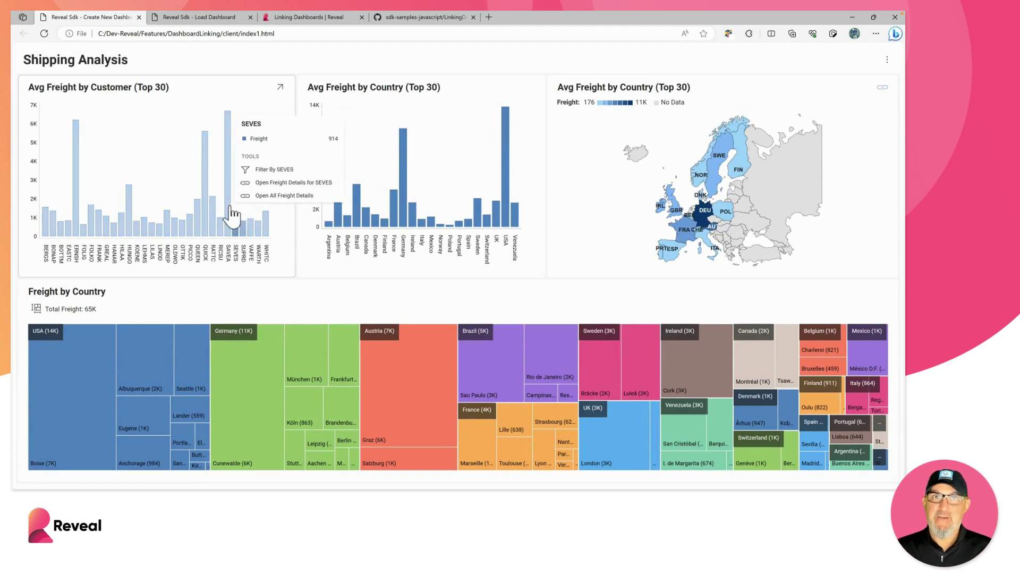
Test the customer chart's filtered link by opening Freight Details for SAVEA, review its orders, and return to Shipping Analysis
mouse_move(217, 217)
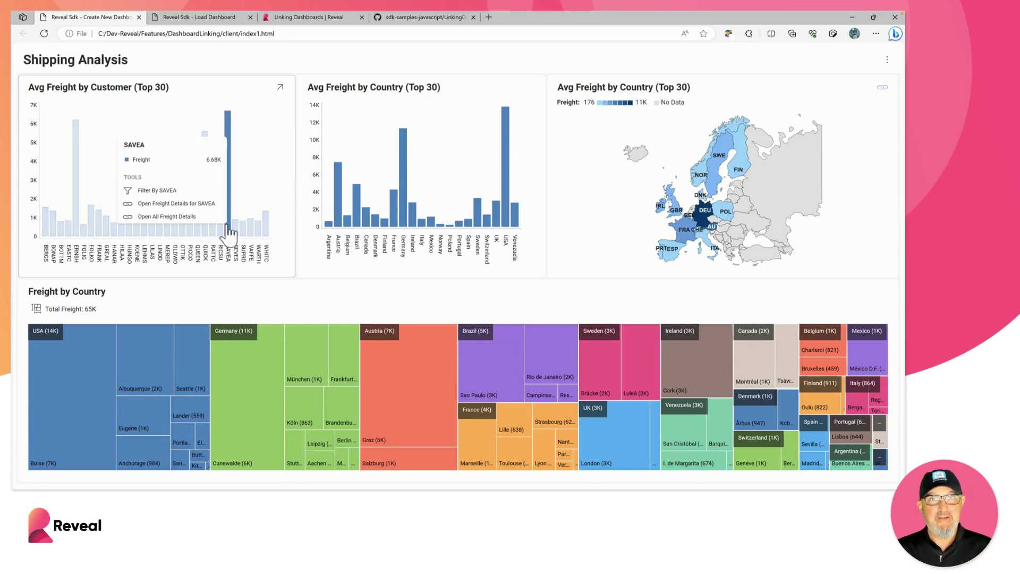
click(196, 209)
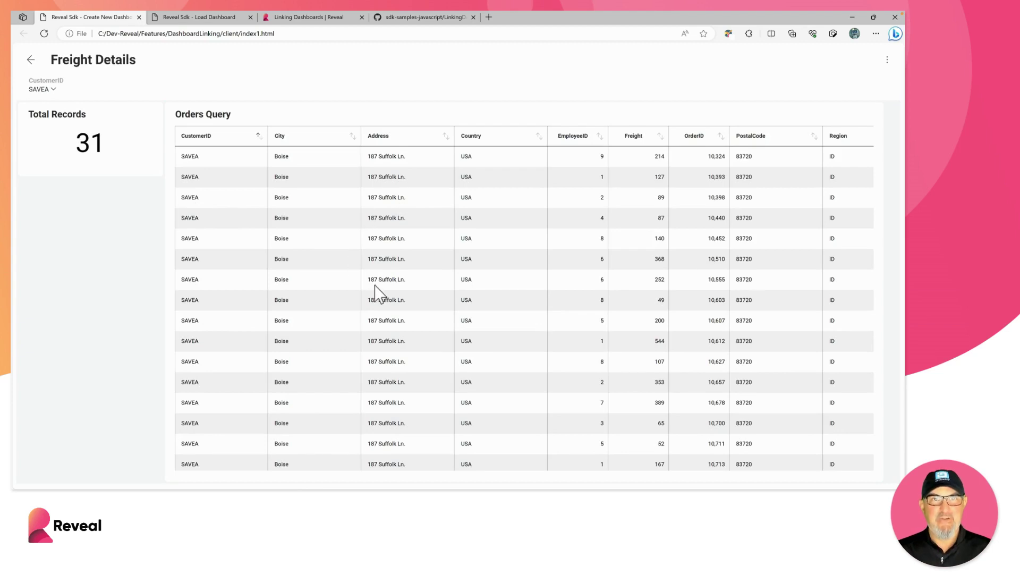
scroll(378, 292, down, 5)
scroll(377, 292, up, 5)
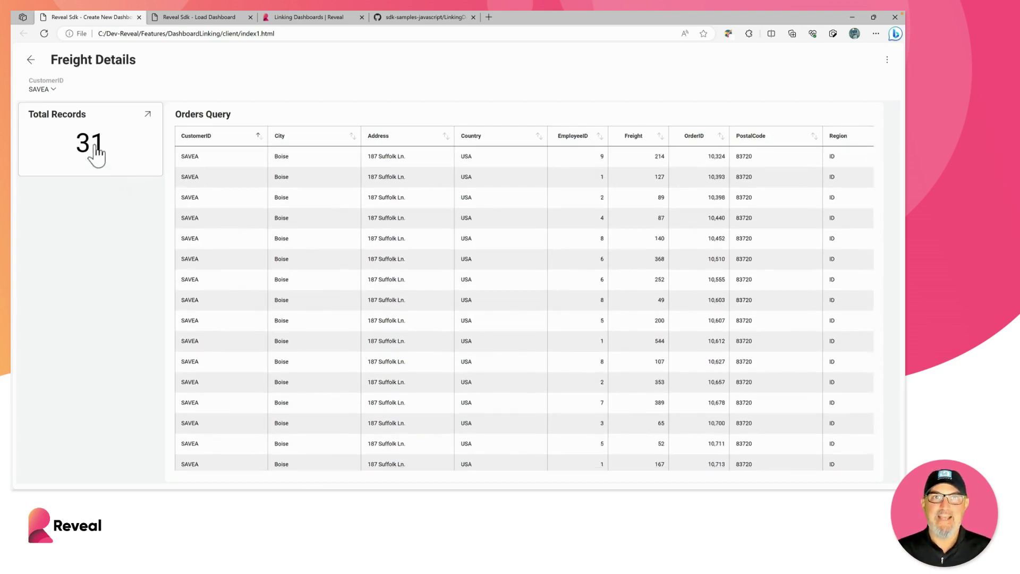
click(30, 60)
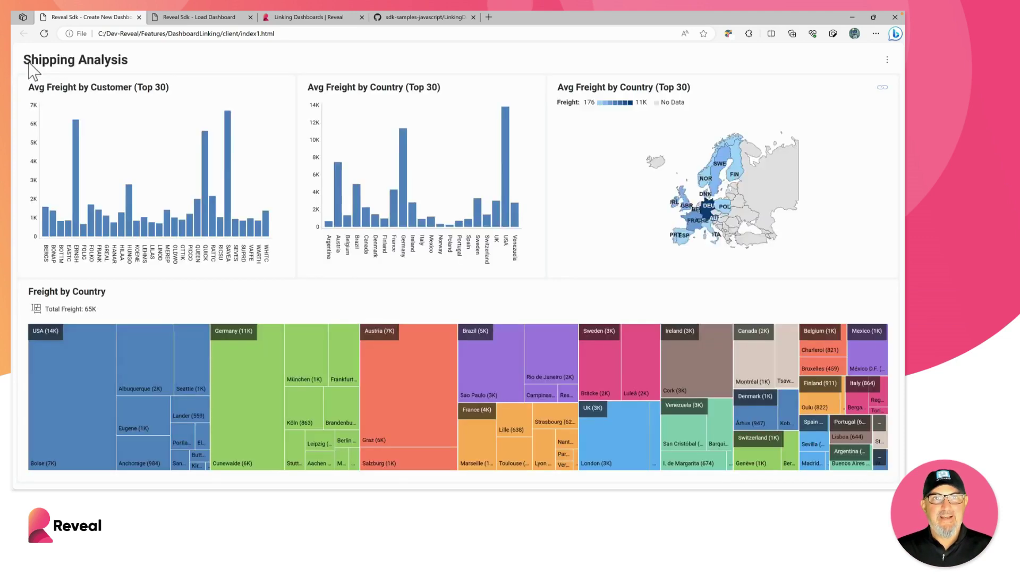
Test the customer chart's "Open All Freight Details" link and return to the Shipping Analysis dashboard
mouse_move(220, 229)
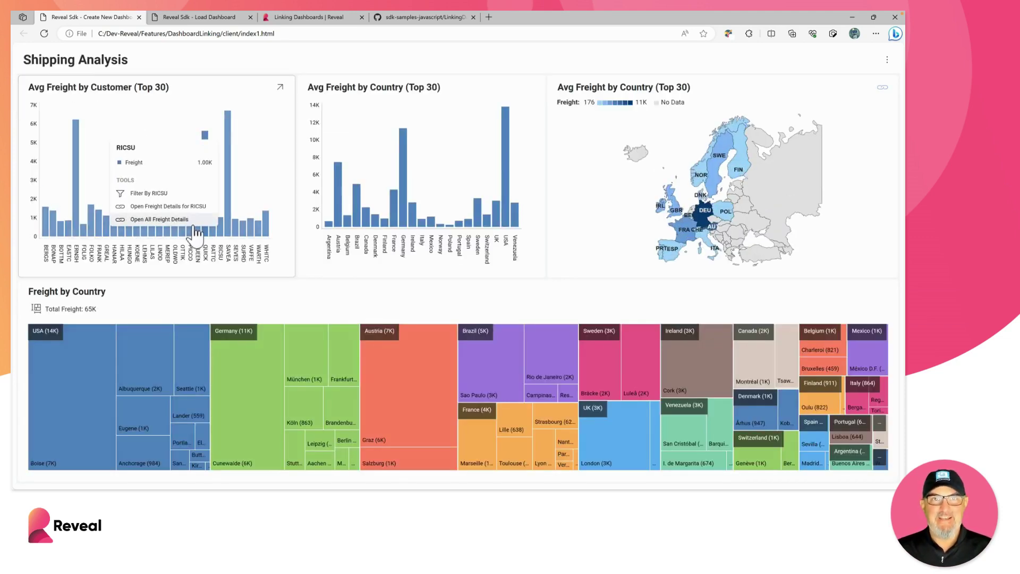
click(158, 224)
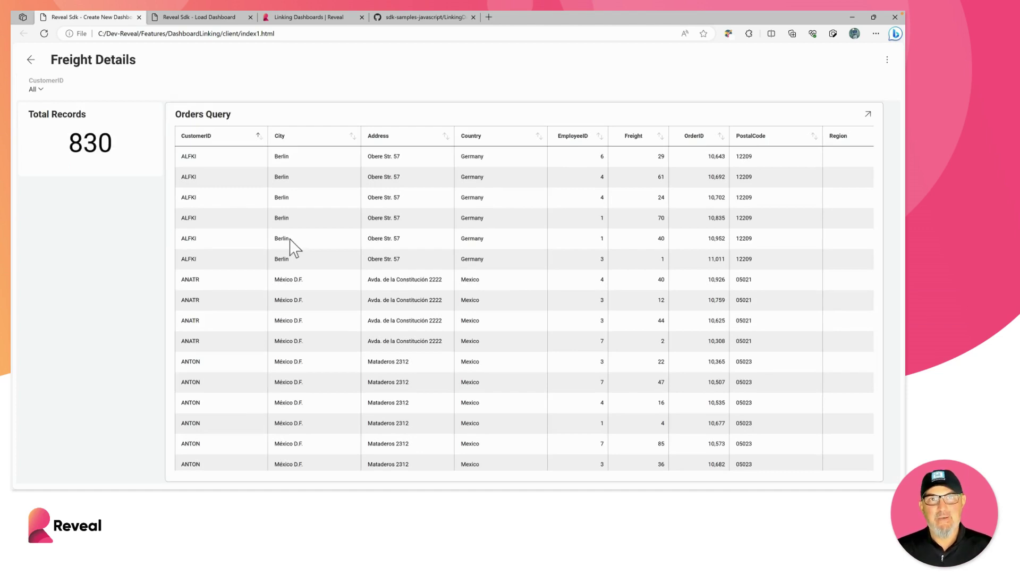
click(31, 61)
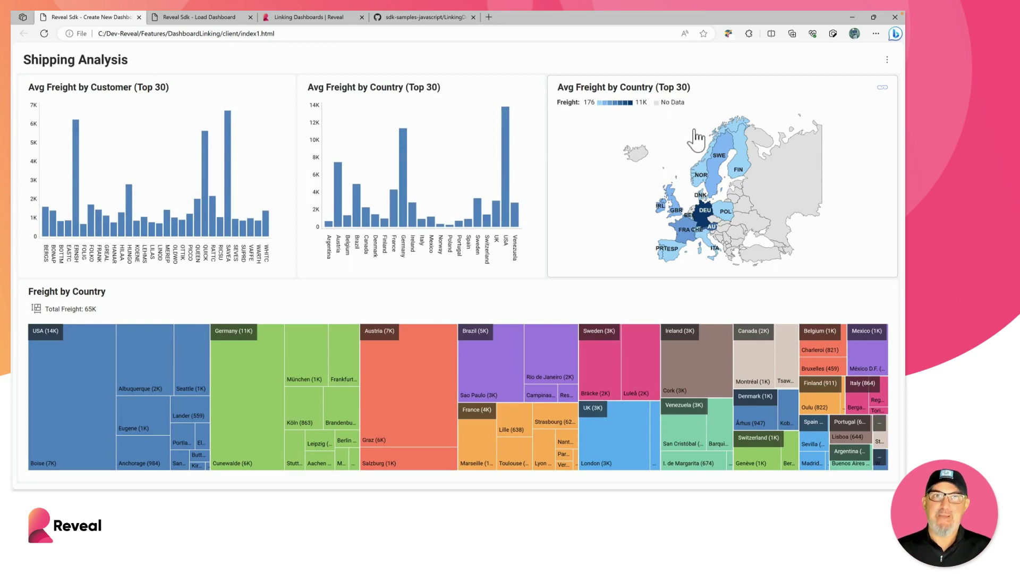
Test the Avg Freight by Country map's link, look through the orders in Freight Details, and return to Shipping Analysis
click(883, 96)
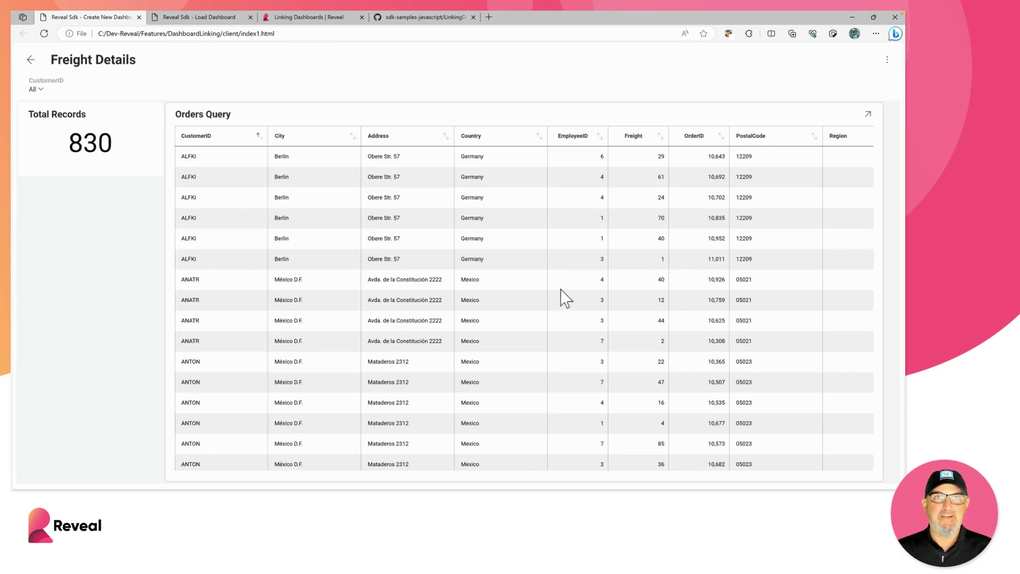
scroll(566, 299, down, 5)
scroll(566, 299, up, 5)
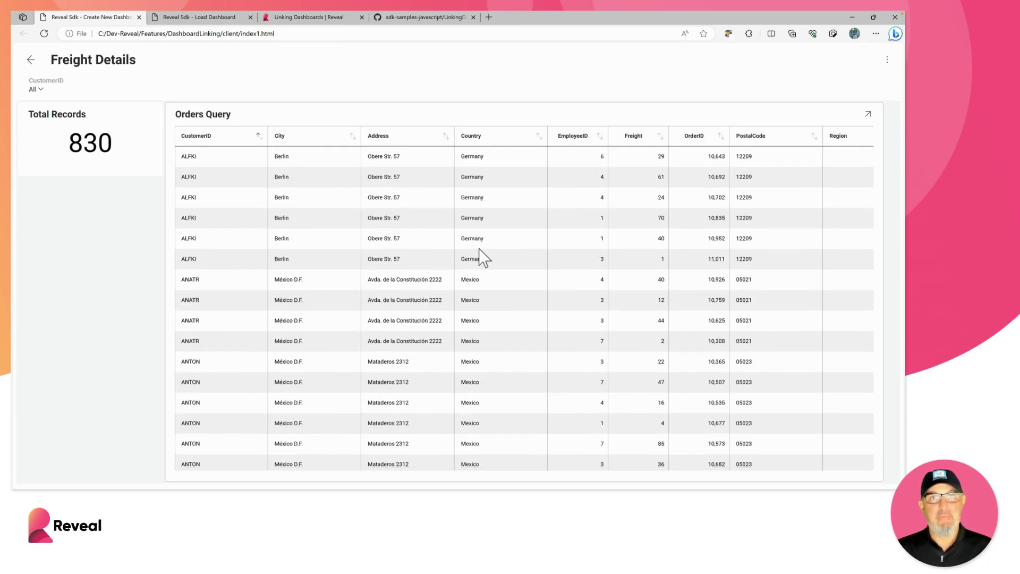
click(31, 60)
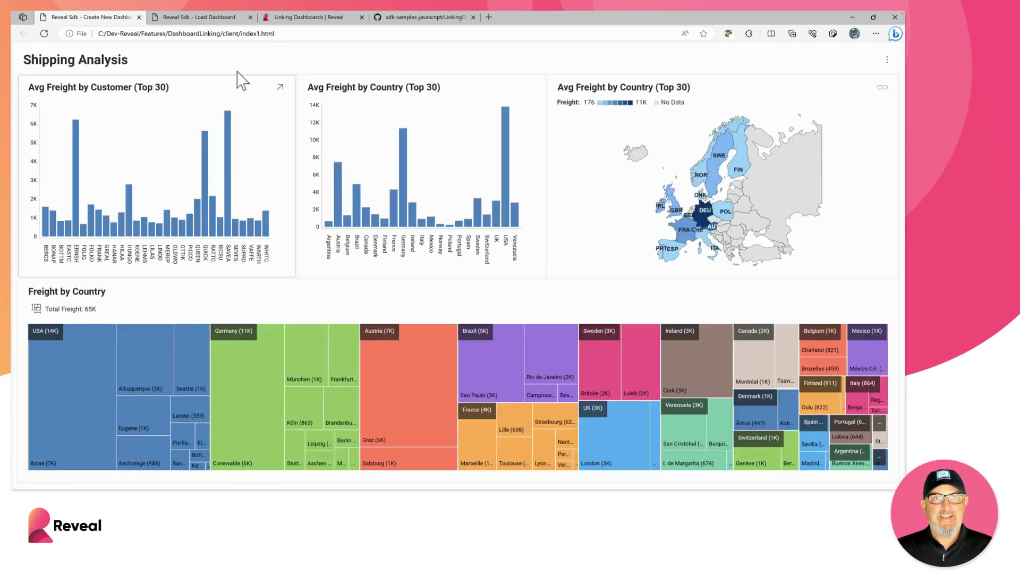